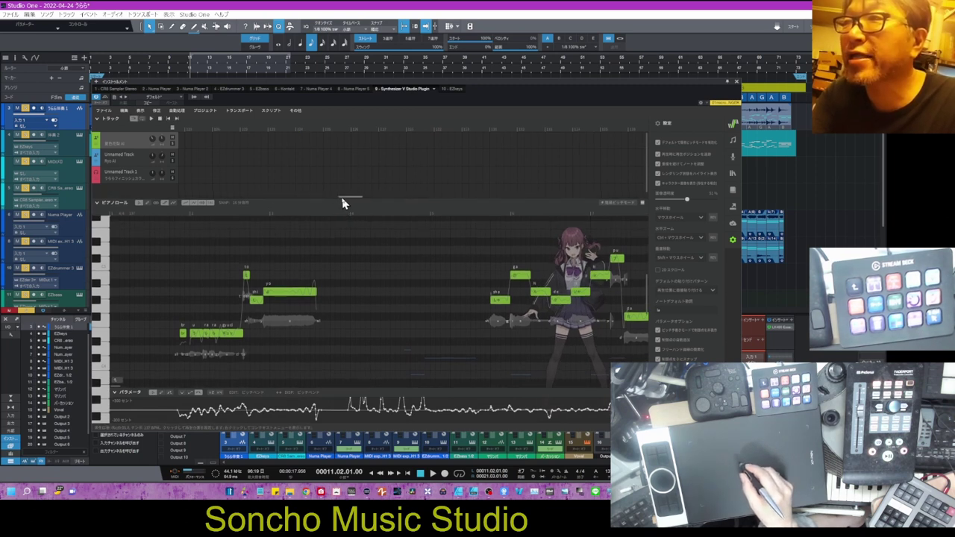
Bring the song's opening into the track overview and set horizontal movement (水平移動) to マウスホイール in the settings.
drag(343, 199, 195, 199)
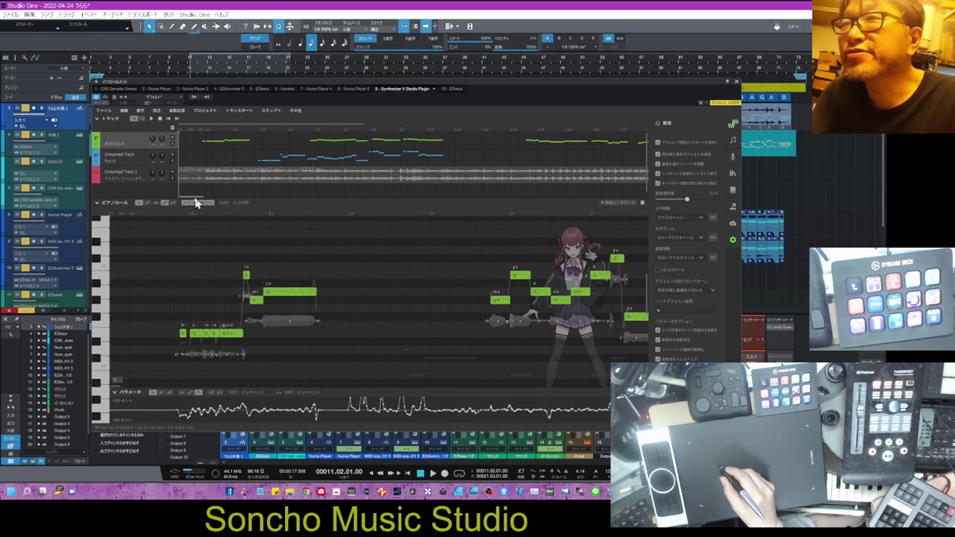
drag(195, 201, 260, 215)
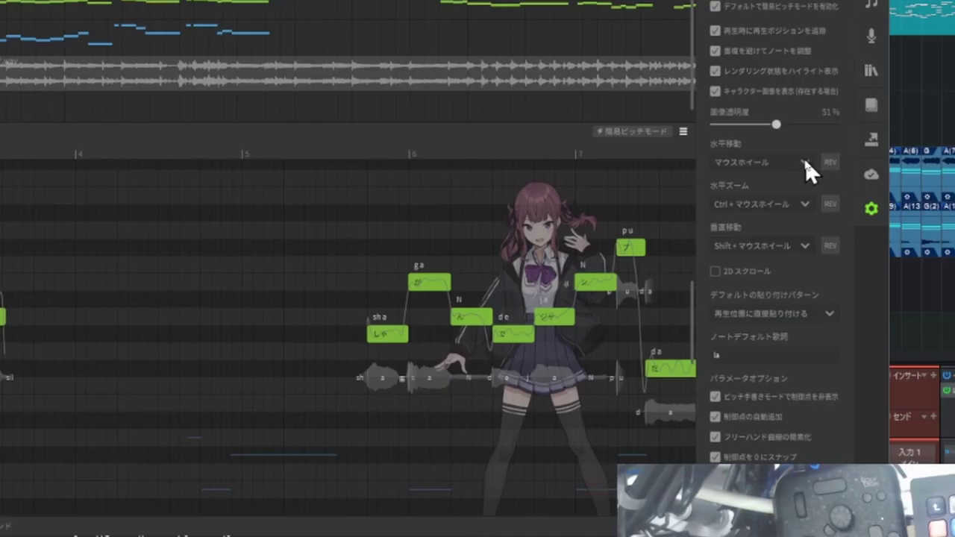
click(700, 217)
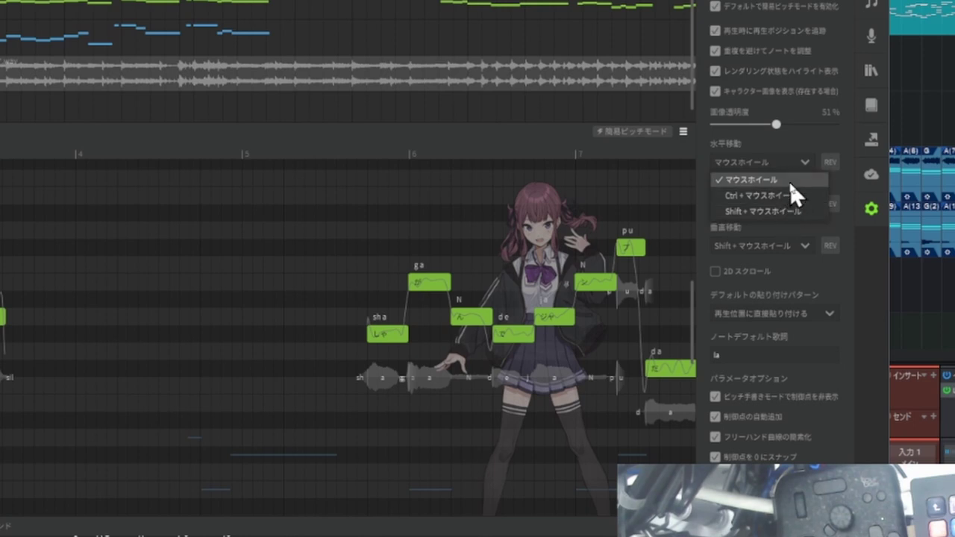
click(791, 187)
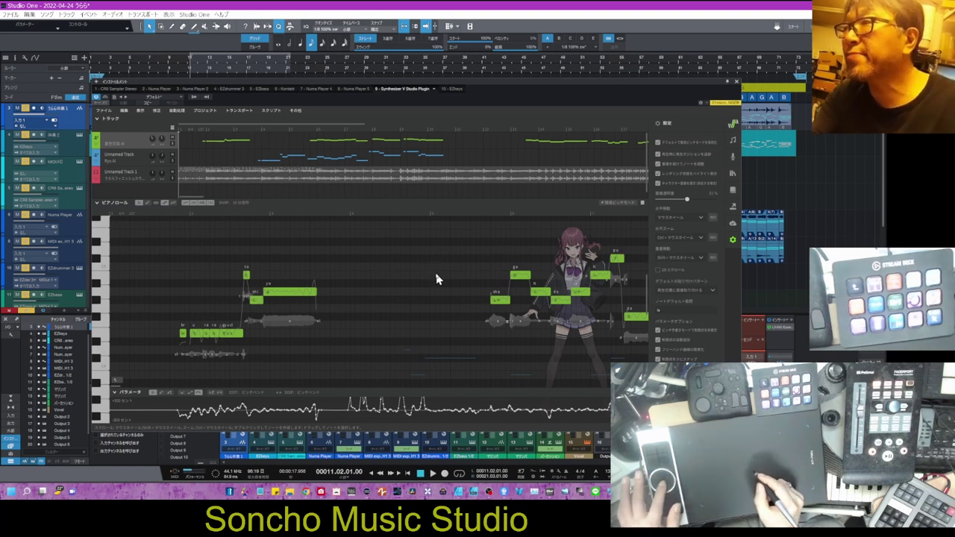
Look along the piano roll timeline through the vocal notes following the opening phrase and return to the opening phrase.
scroll(436, 275, down, 10)
scroll(435, 274, up, 2)
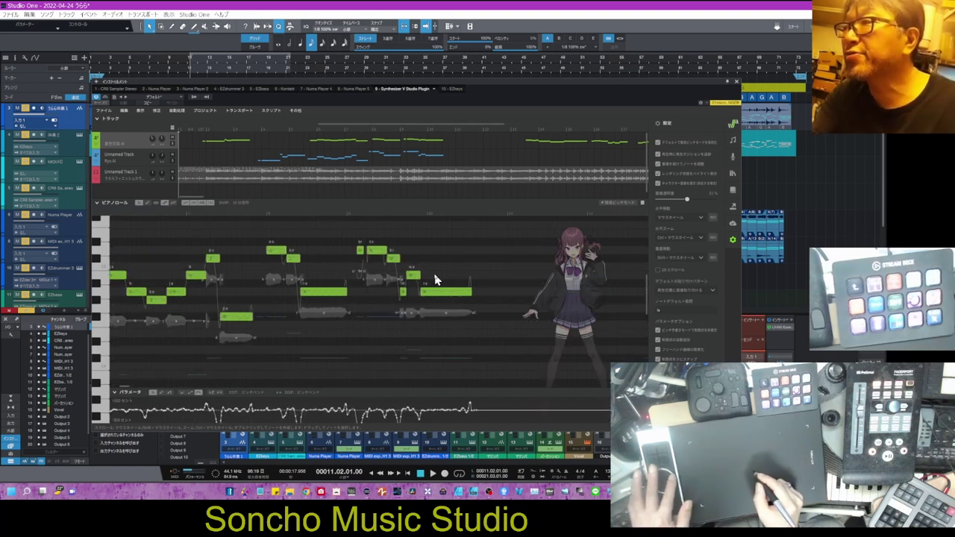
scroll(437, 280, up, 3)
scroll(438, 279, down, 5)
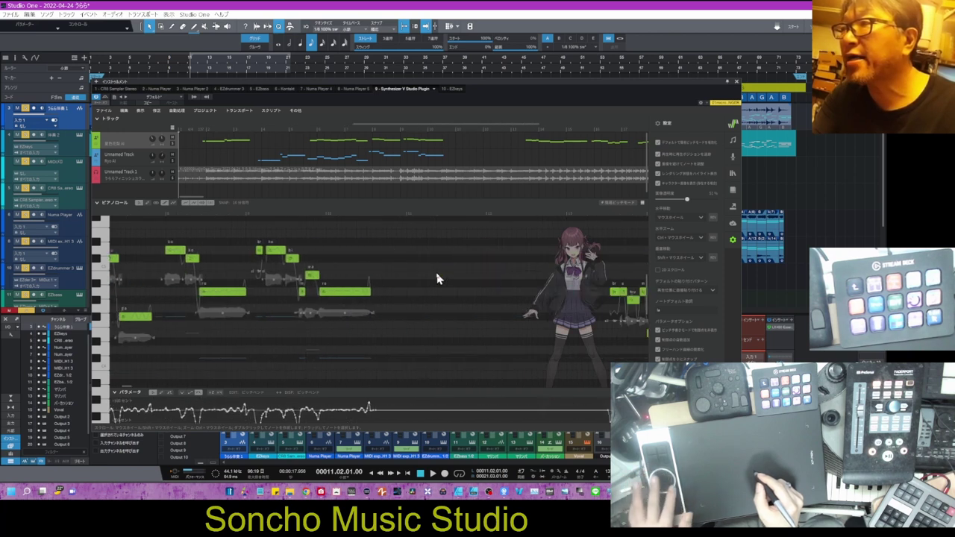
scroll(438, 279, down, 2)
scroll(438, 279, up, 12)
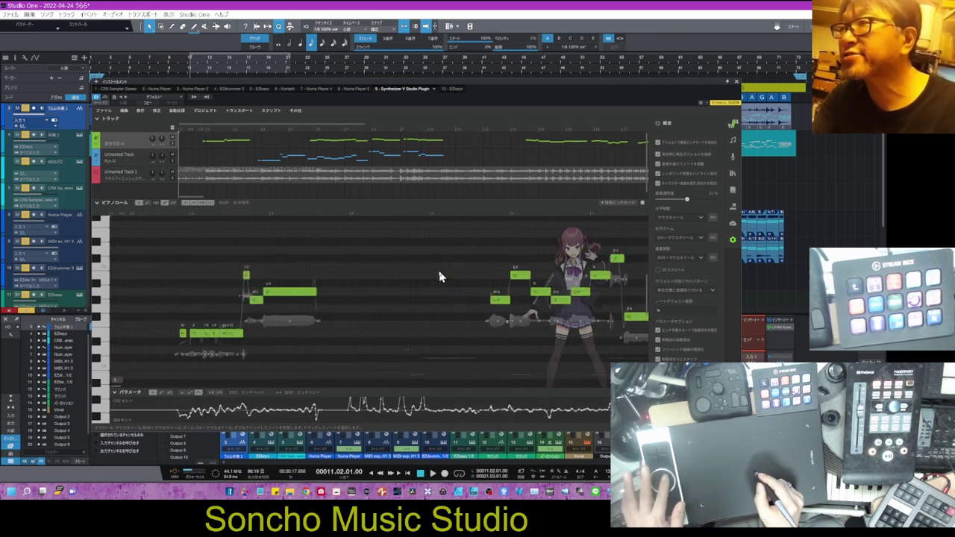
scroll(441, 278, down, 18)
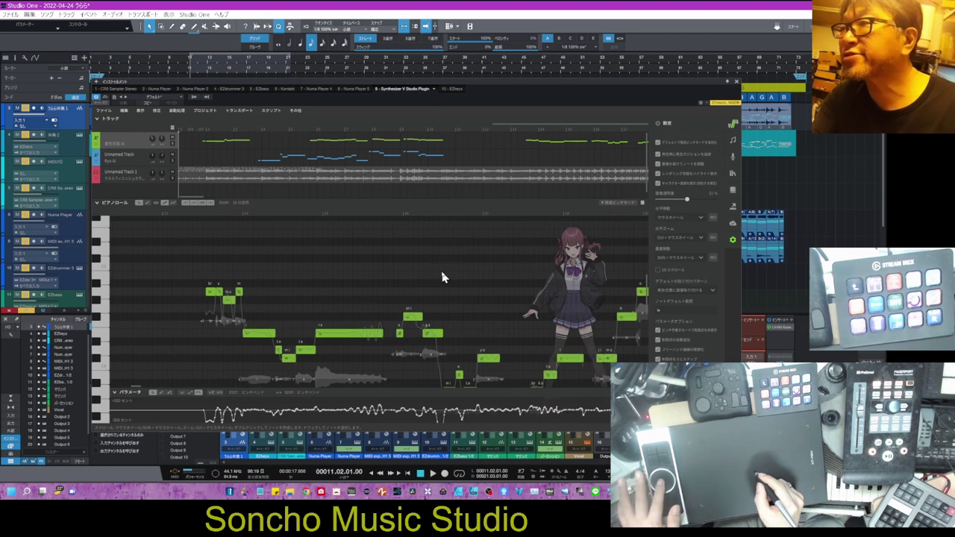
scroll(444, 276, up, 18)
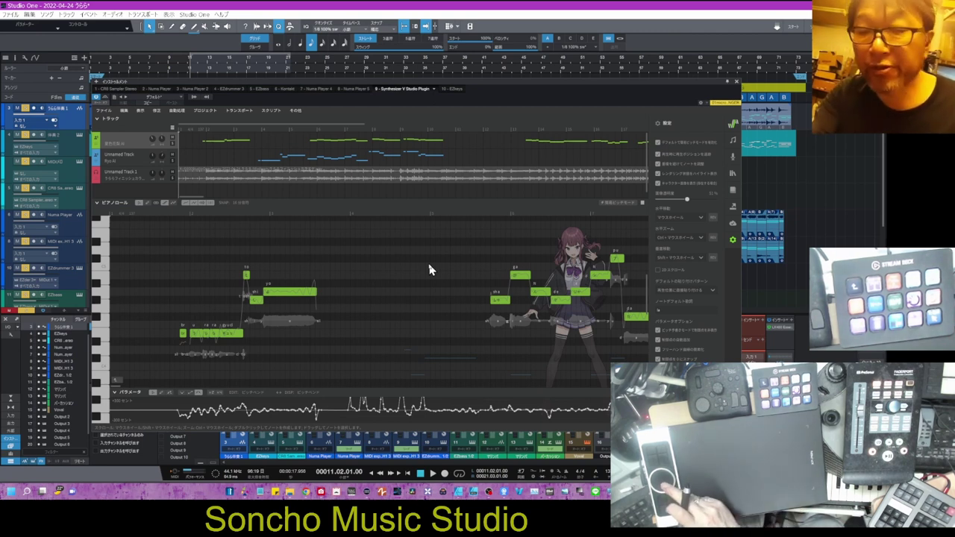
Examine the pitch range above and below the opening vocal phrase in the piano roll.
scroll(430, 270, up, 3)
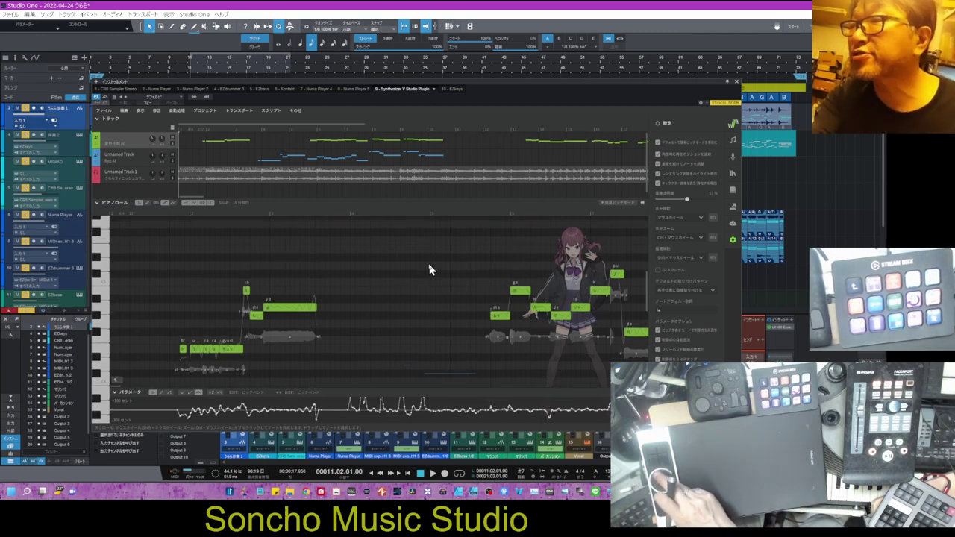
scroll(430, 271, up, 4)
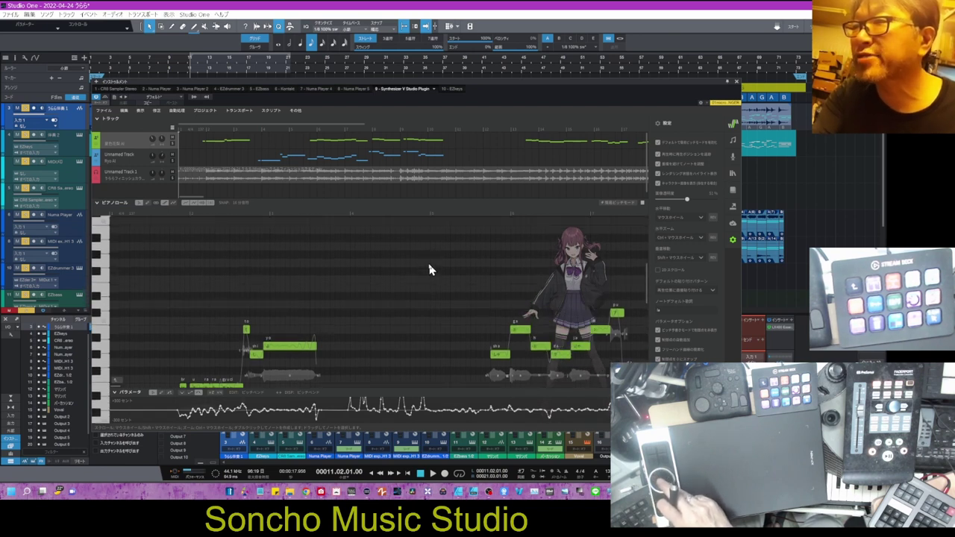
scroll(430, 270, down, 6)
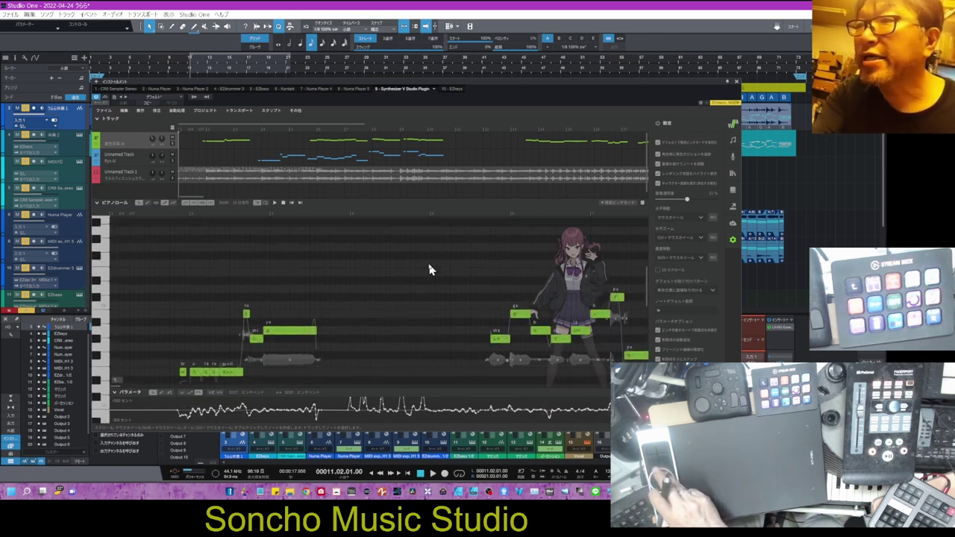
scroll(430, 270, down, 2)
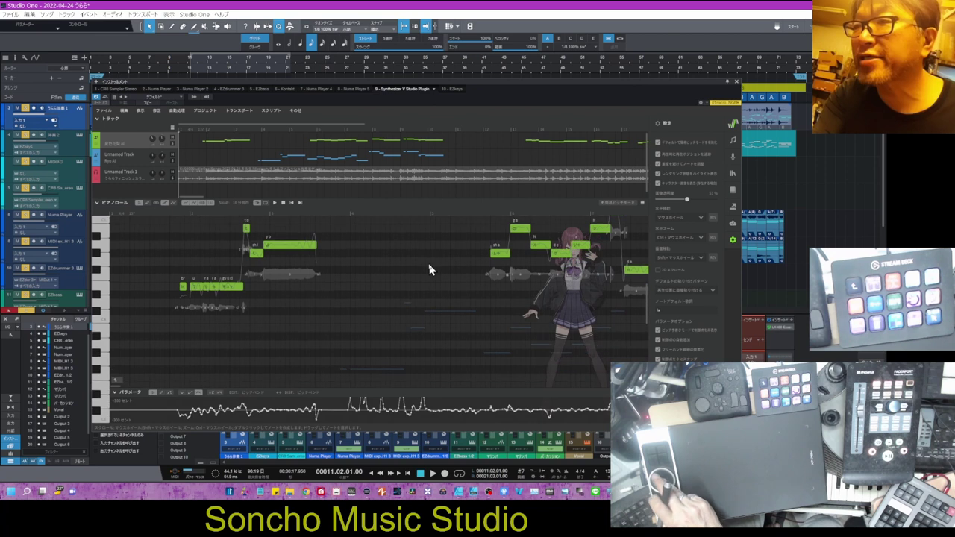
scroll(430, 270, up, 3)
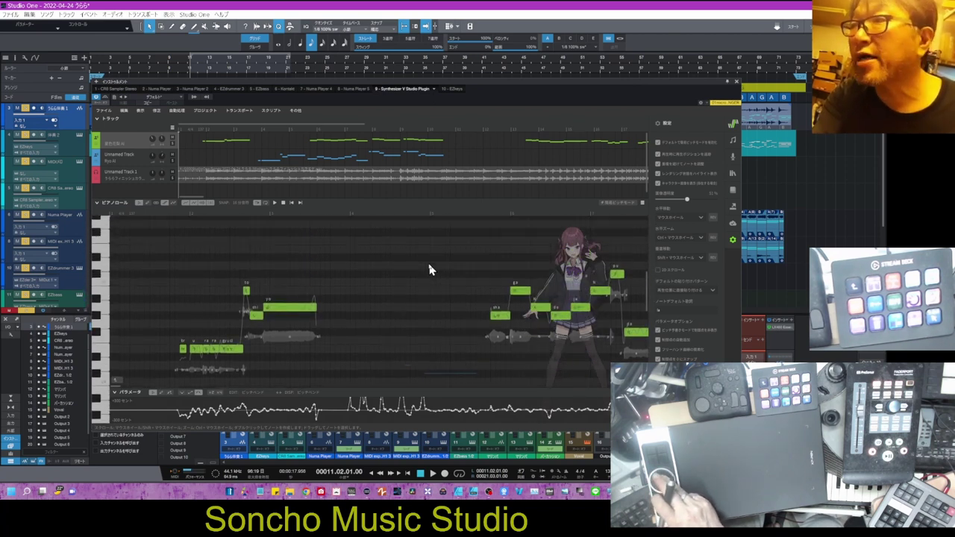
scroll(430, 270, up, 3)
scroll(430, 270, down, 4)
scroll(430, 270, up, 2)
scroll(430, 270, down, 2)
scroll(430, 270, up, 6)
Examine the vocal melody across more measures at once at a wider horizontal zoom of the piano roll.
scroll(430, 270, down, 4)
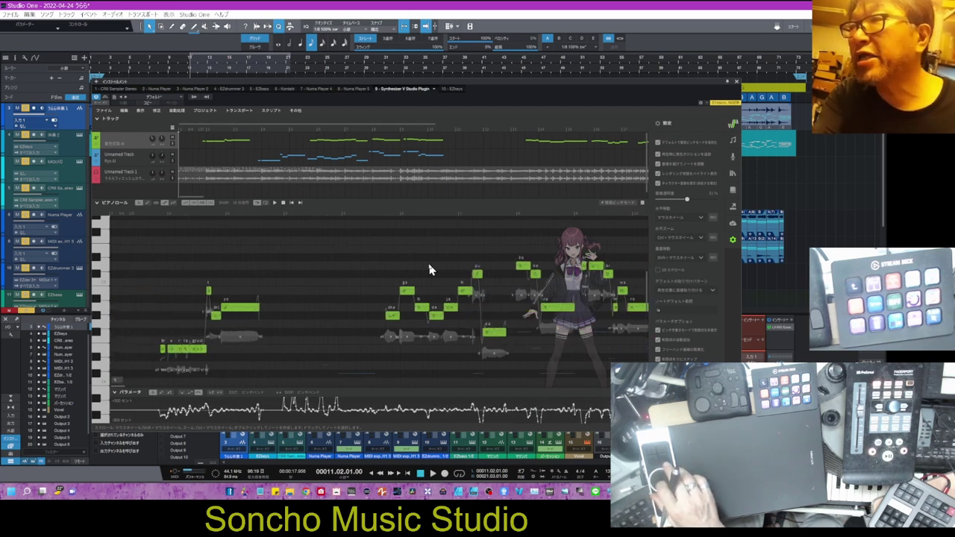
scroll(430, 270, down, 8)
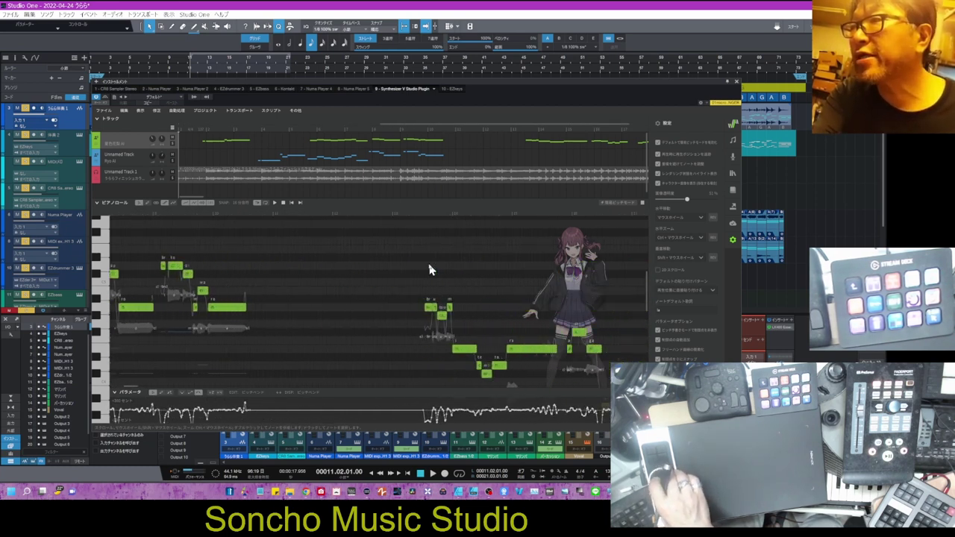
scroll(430, 270, down, 3)
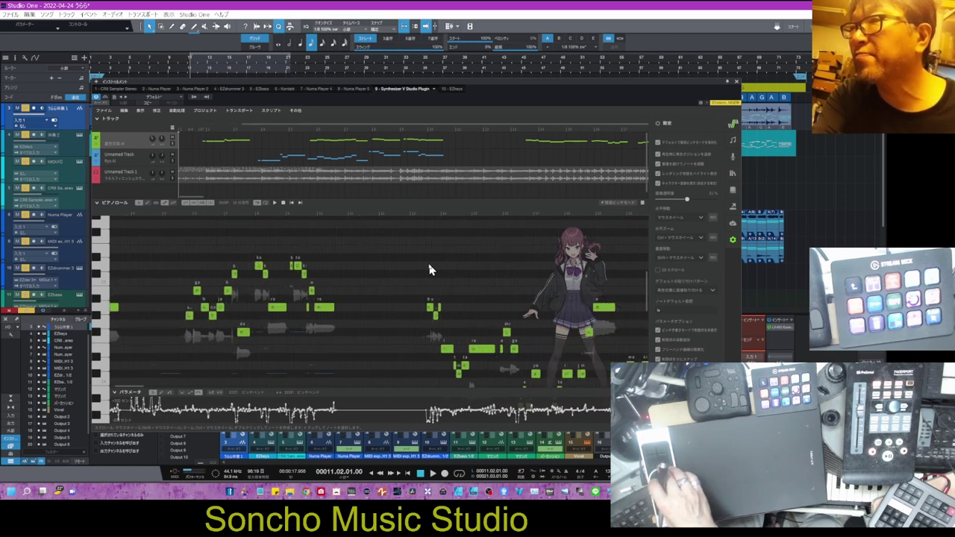
scroll(429, 270, down, 2)
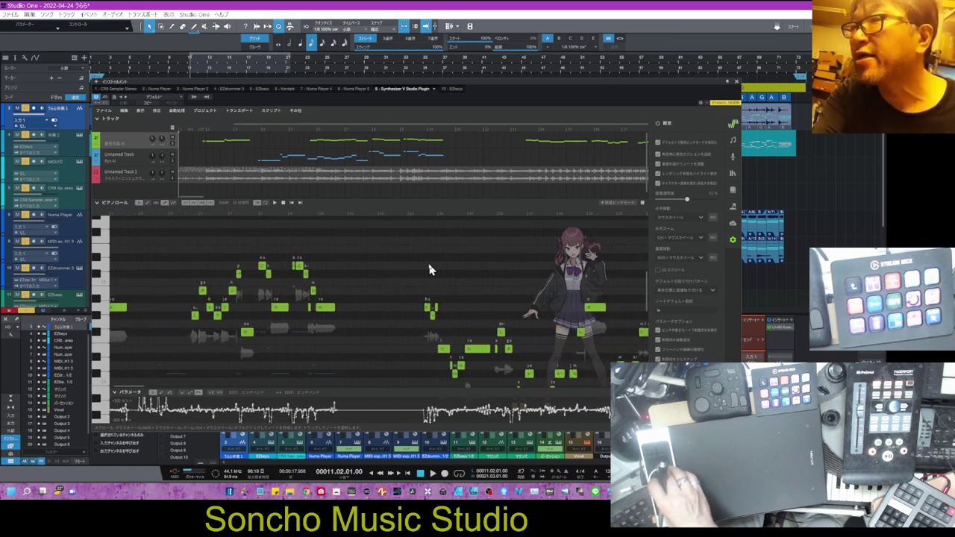
scroll(430, 271, down, 3)
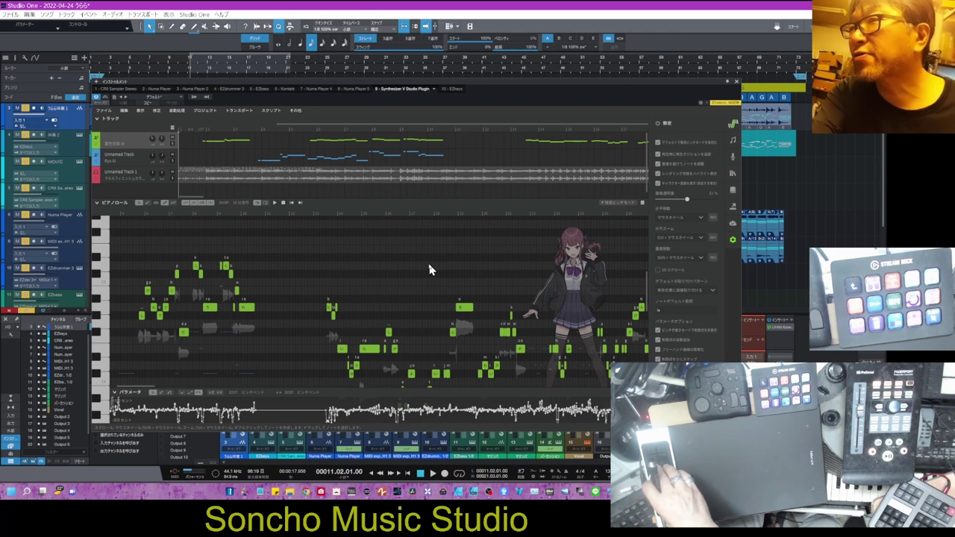
scroll(430, 270, down, 2)
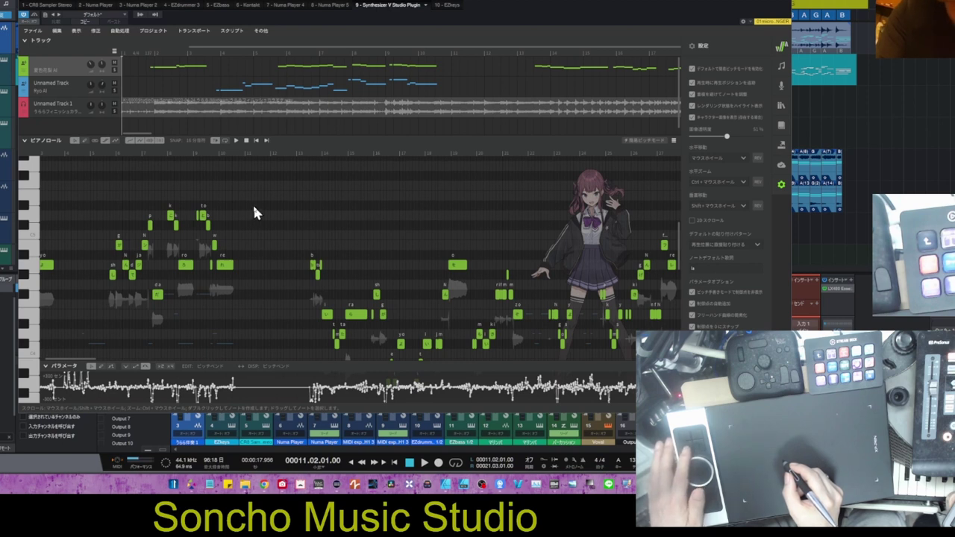
Select the vocal notes of the phrase around measures 6 to 10 and loop playback over that range.
key(alt+2)
key(alt+1)
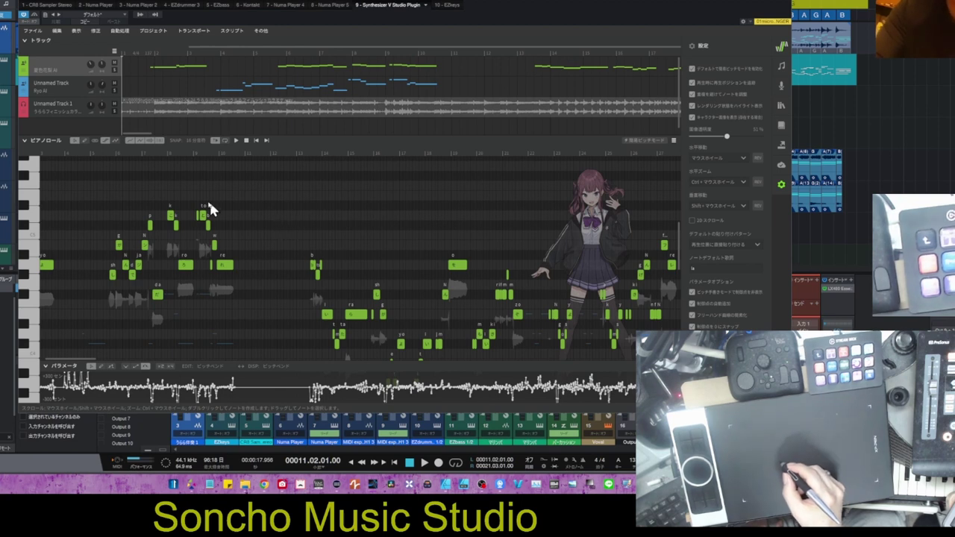
drag(100, 185, 249, 332)
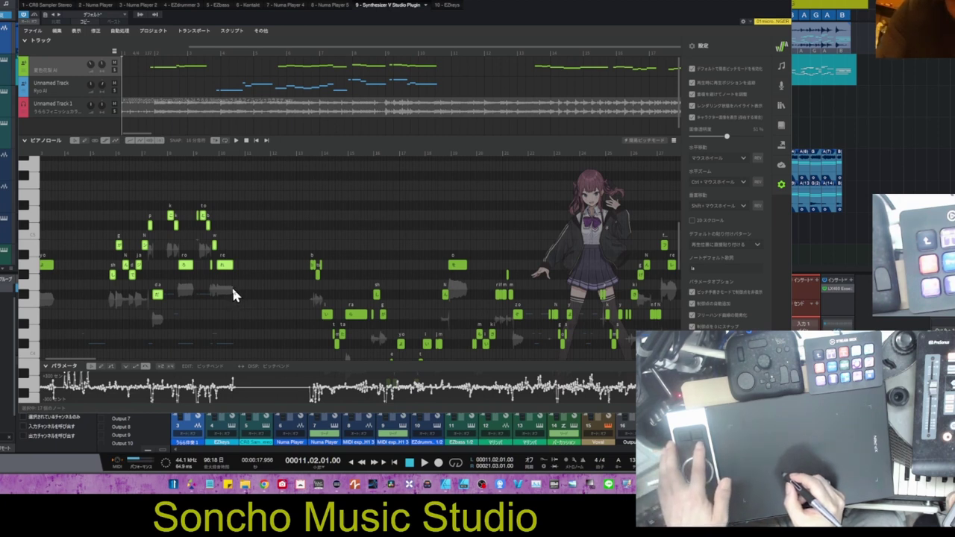
key(space)
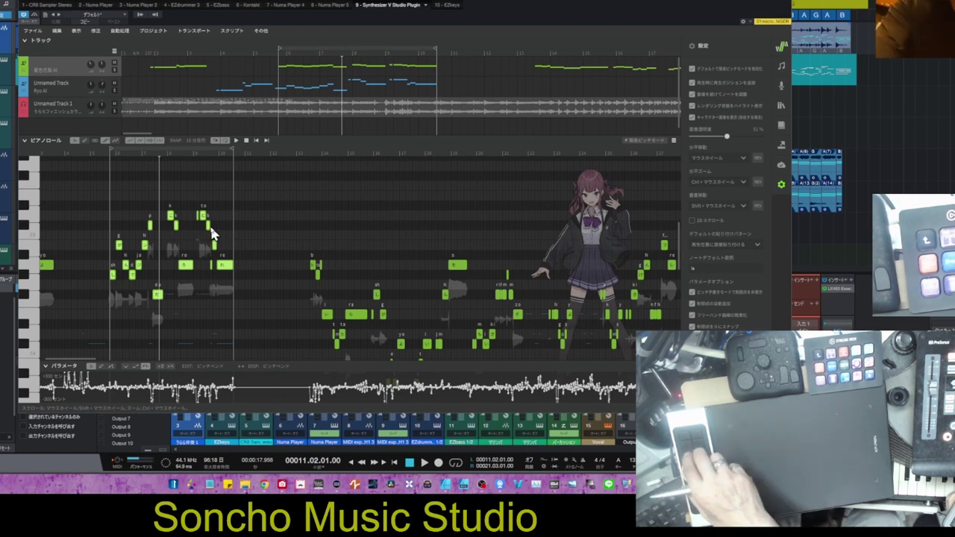
Split the long "ra" note around measure 15 into shorter segments, then select all the segments and merge them back together.
scroll(212, 234, right, 2)
scroll(212, 234, down, 3)
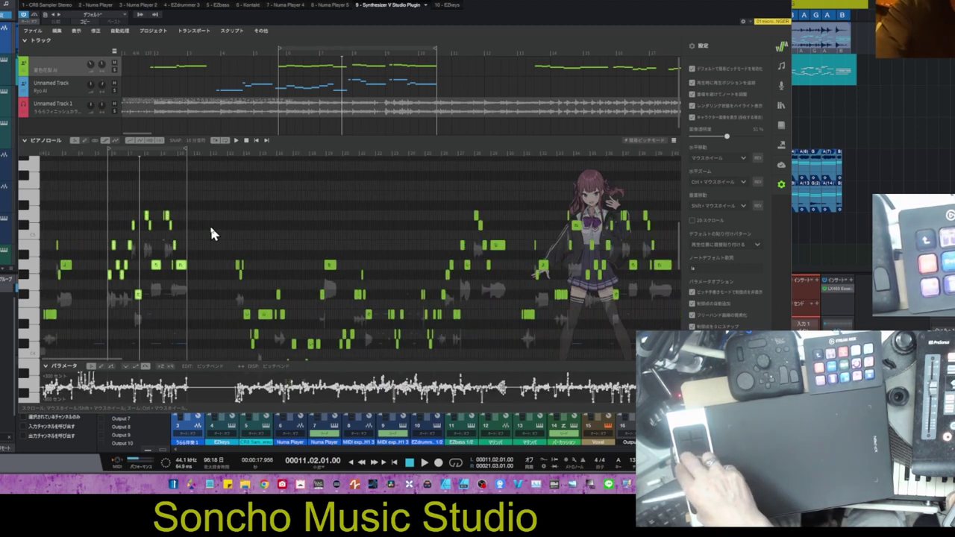
scroll(212, 234, up, 5)
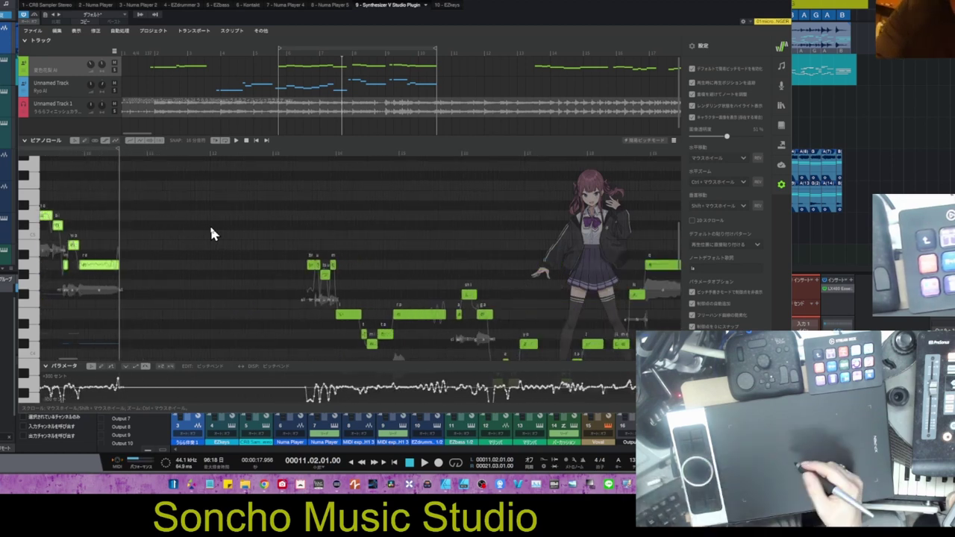
click(418, 320)
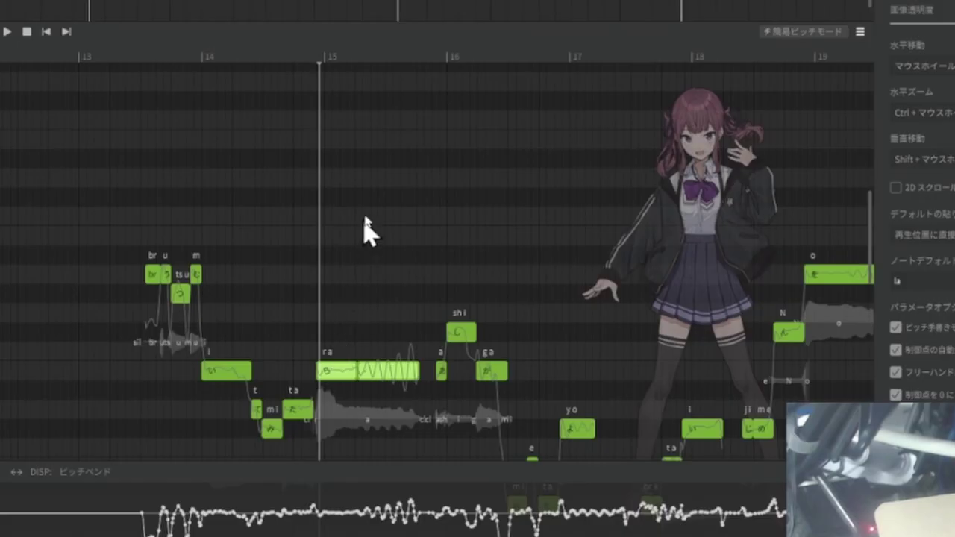
click(390, 63)
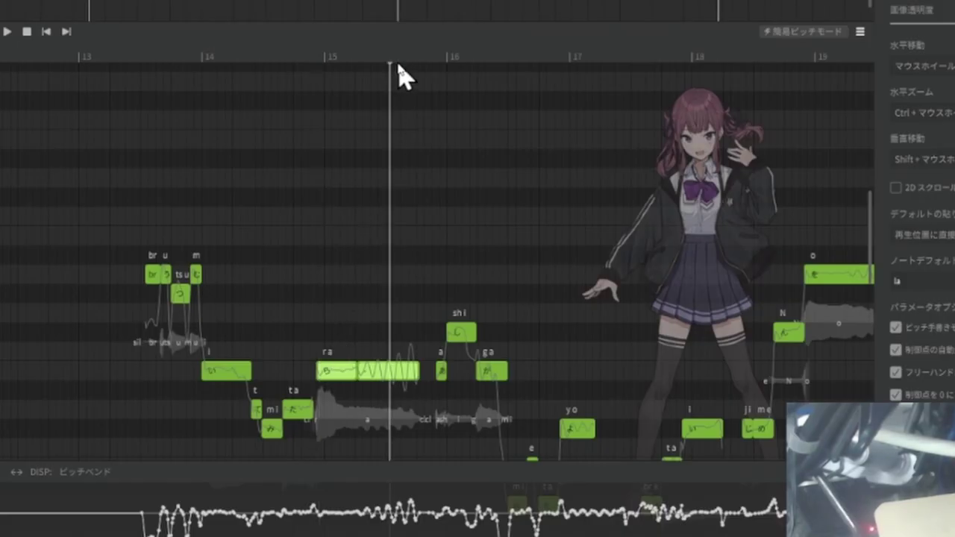
key(s)
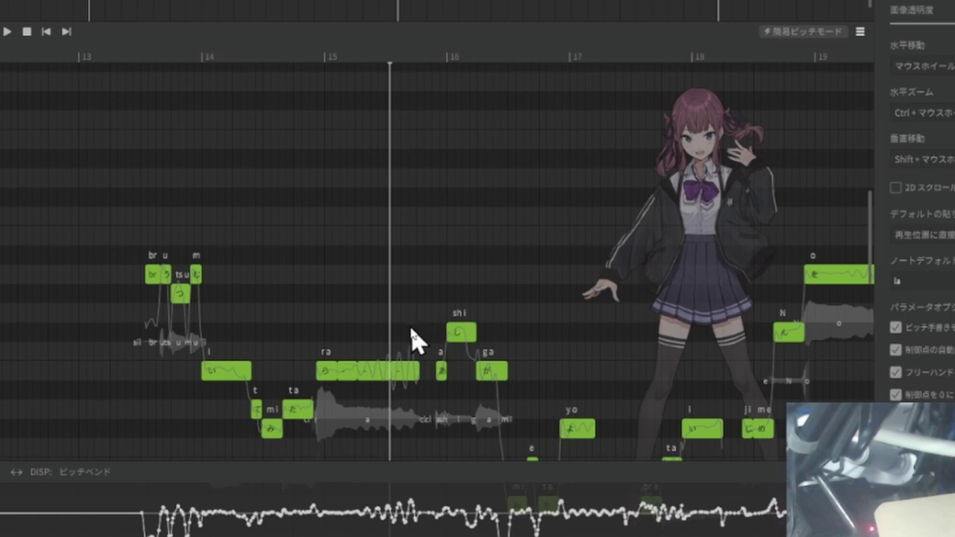
drag(420, 310, 335, 427)
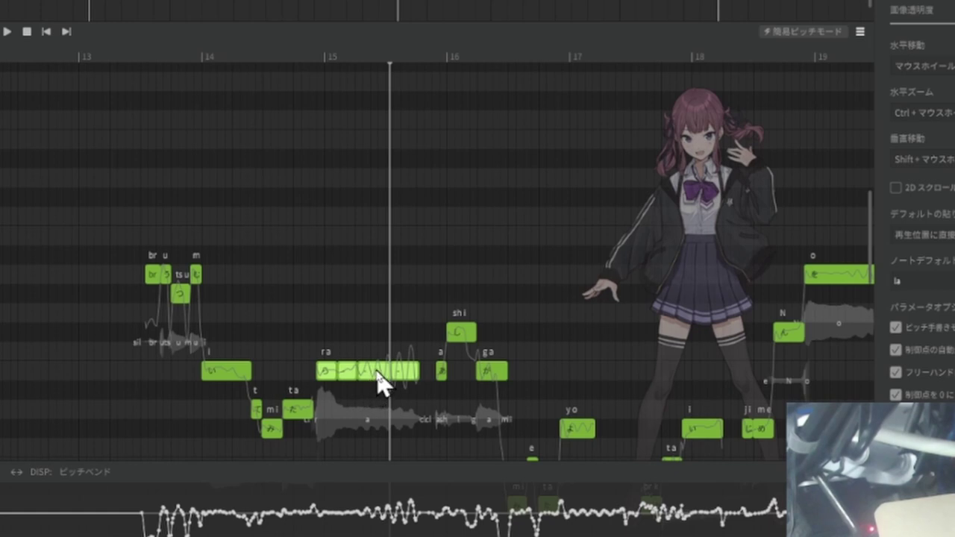
click(336, 267)
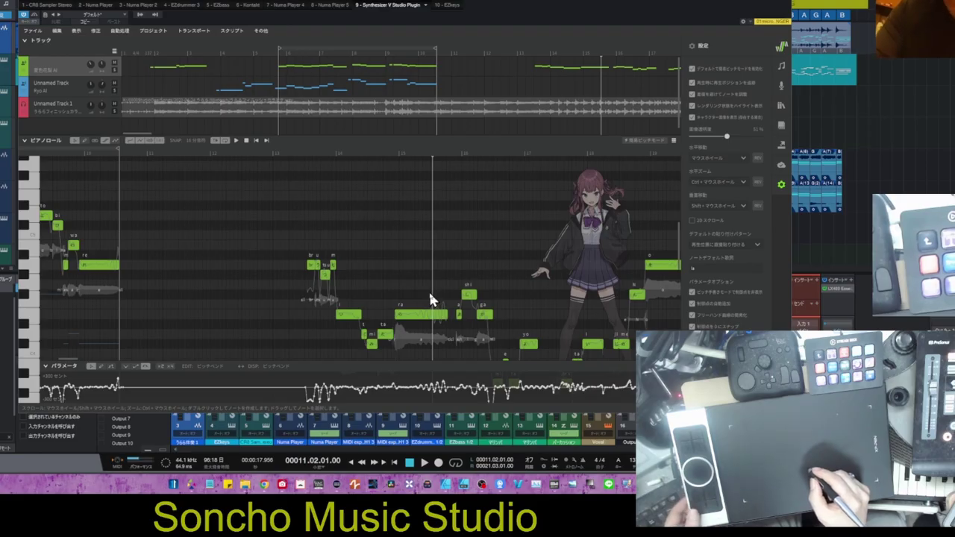
Play the vocal from the start of the phrase just before measure 14.
click(311, 153)
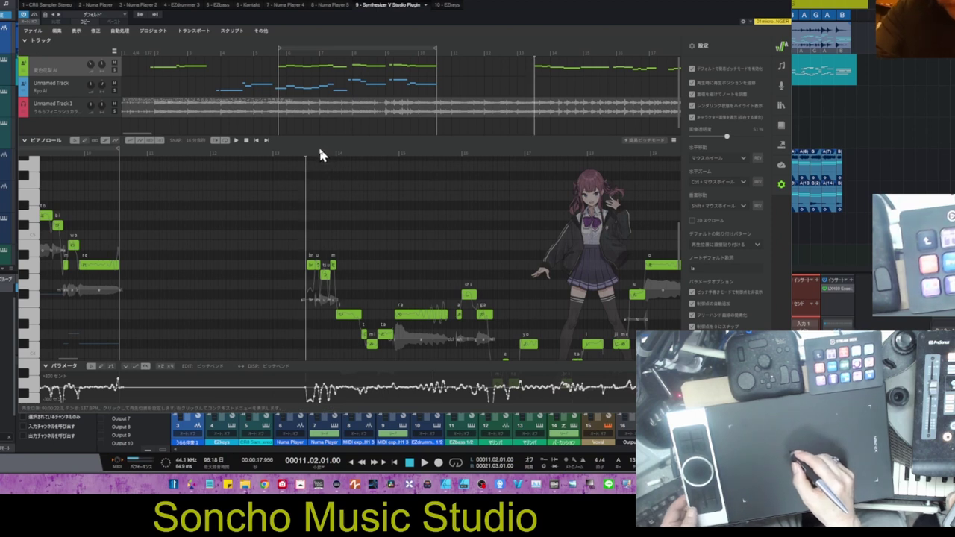
key(space)
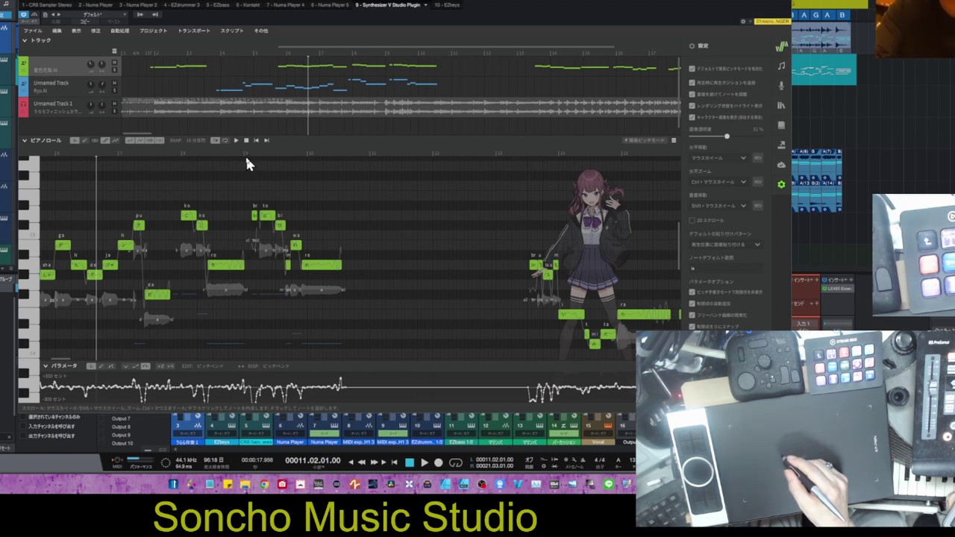
Play the vocal from the start of measure 9, stop playback and return the playhead to measure 9.
click(229, 154)
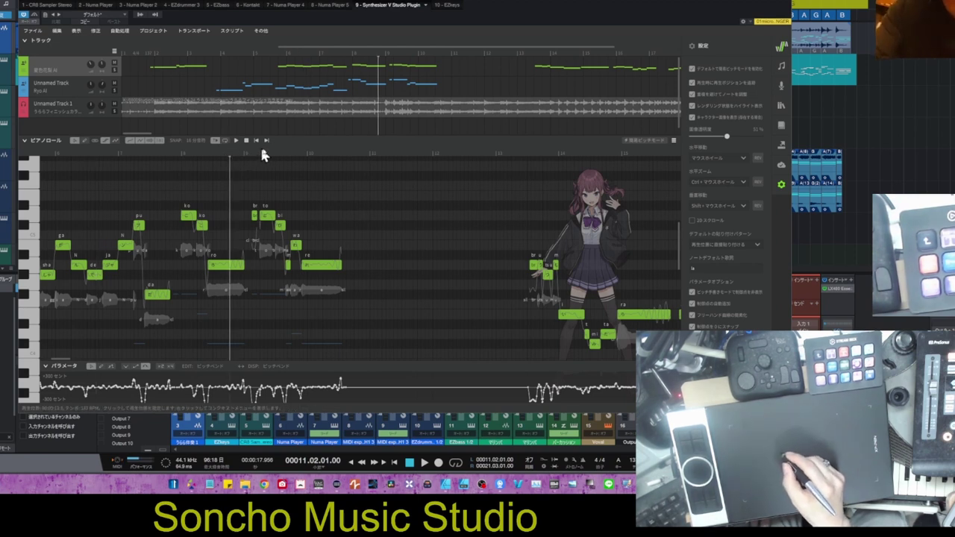
click(268, 153)
click(237, 153)
click(246, 154)
key(space)
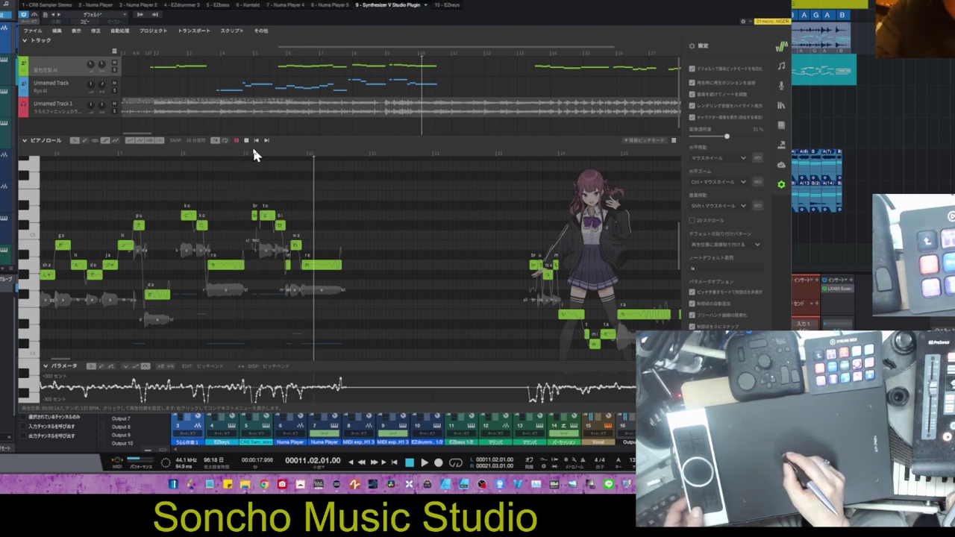
key(space)
click(248, 154)
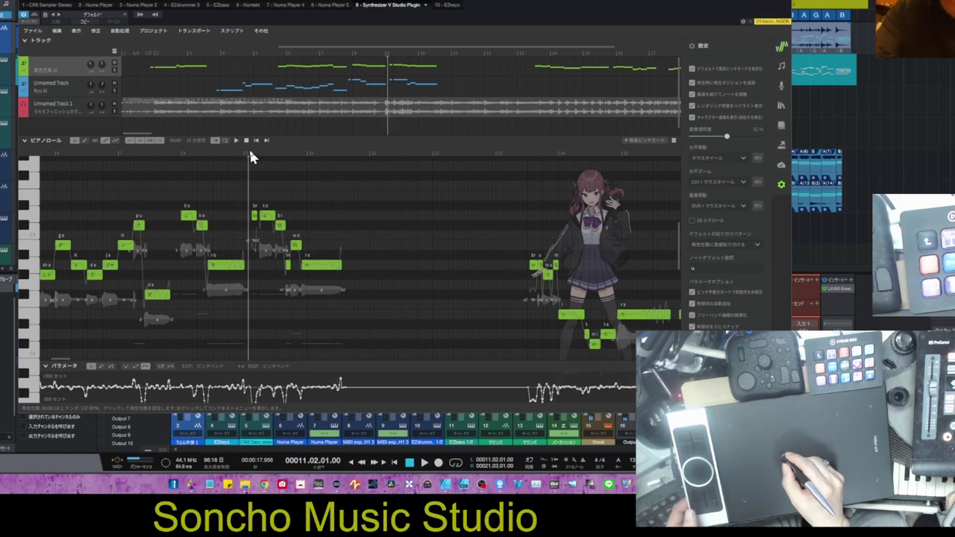
Play the vocal phrase from measure 9 and stop playback around measure 11.
key(space)
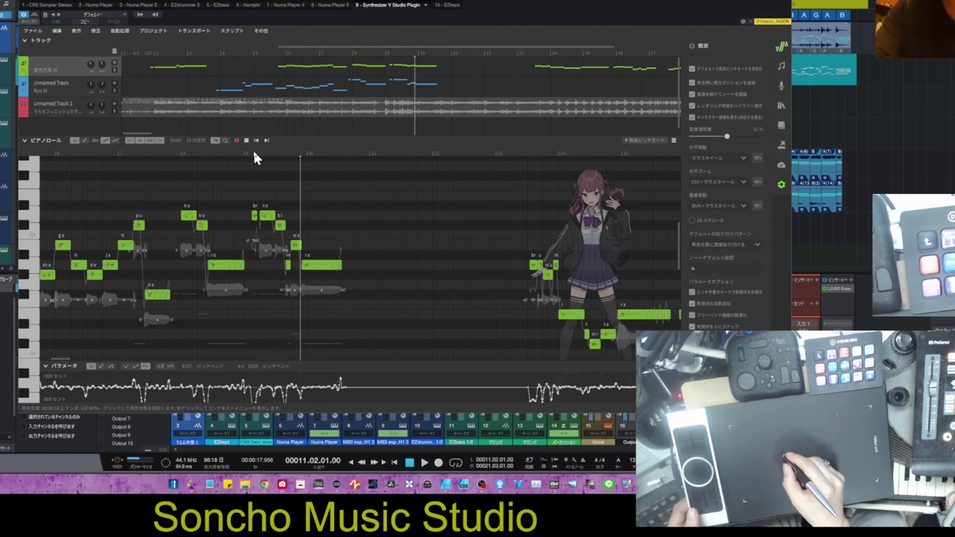
key(space)
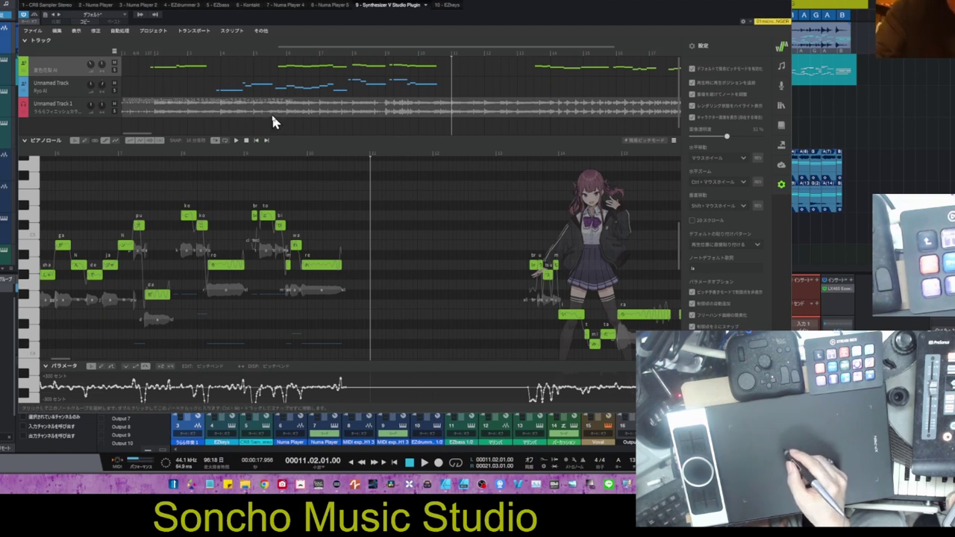
Uncover the scene list behind the plug-in window, recall the SynthesizerV mixer scene and turn off solo on the soloed track.
drag(350, 1, 443, 1)
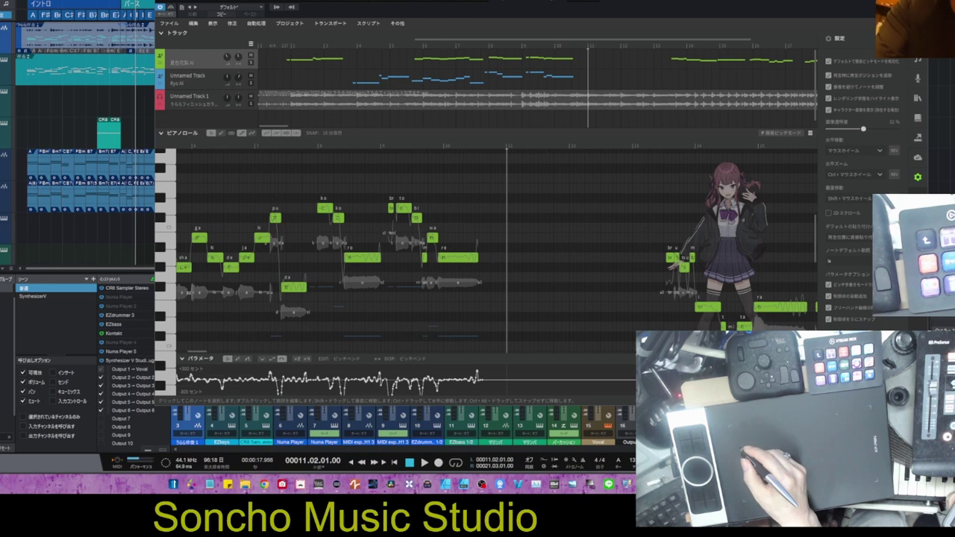
click(34, 298)
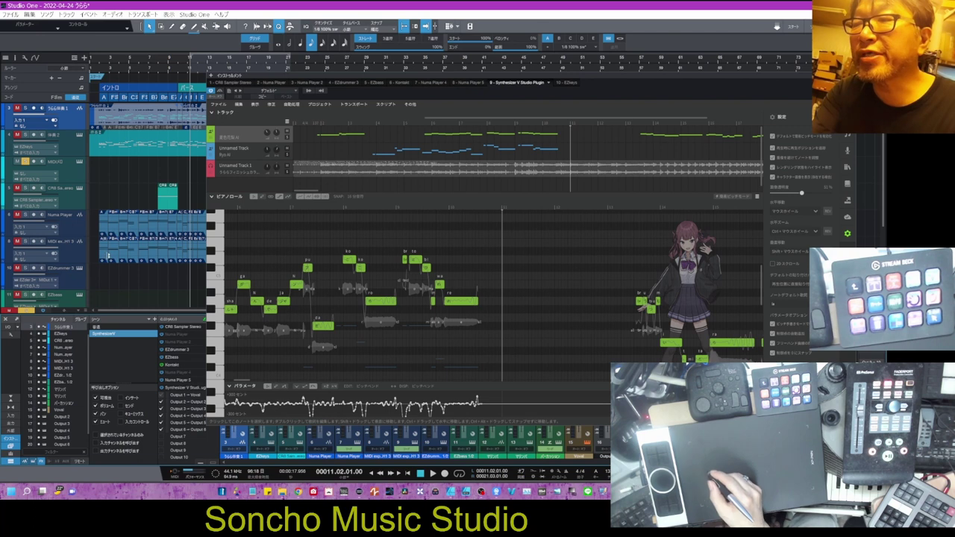
click(25, 162)
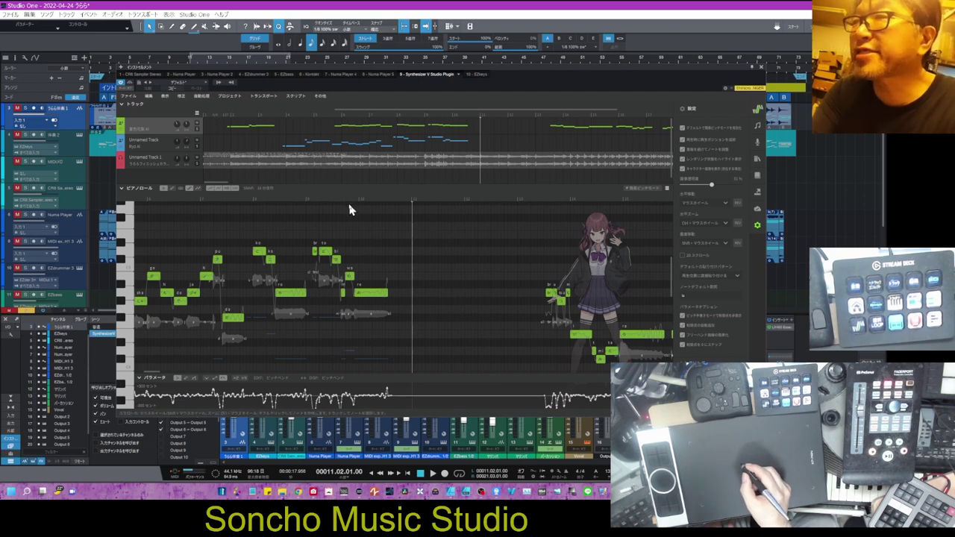
Set the playhead to the start of measure 9 in the piano roll and play the vocal from there.
click(309, 199)
key(space)
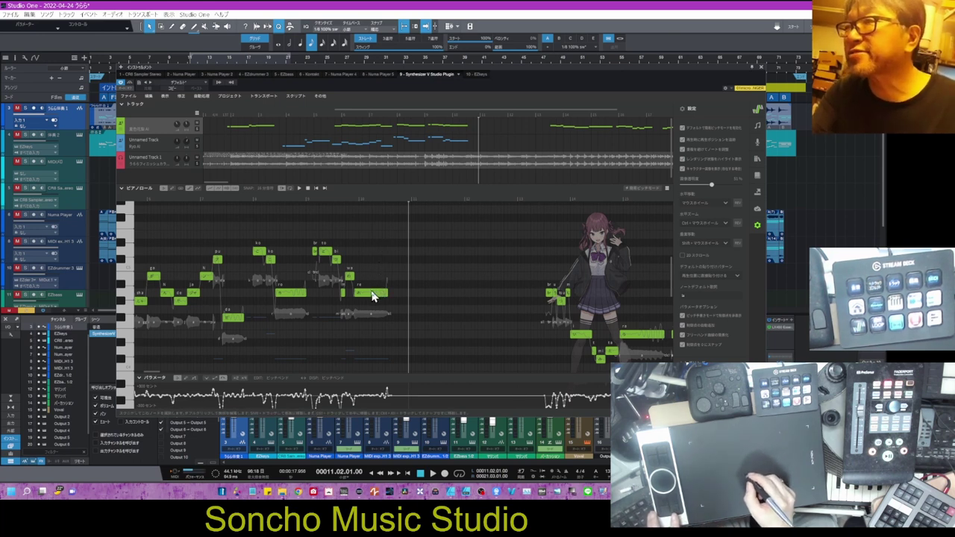
Try moving the long "ra" note near measure 10 to other pitches and later positions, undoing each move.
drag(370, 298, 396, 324)
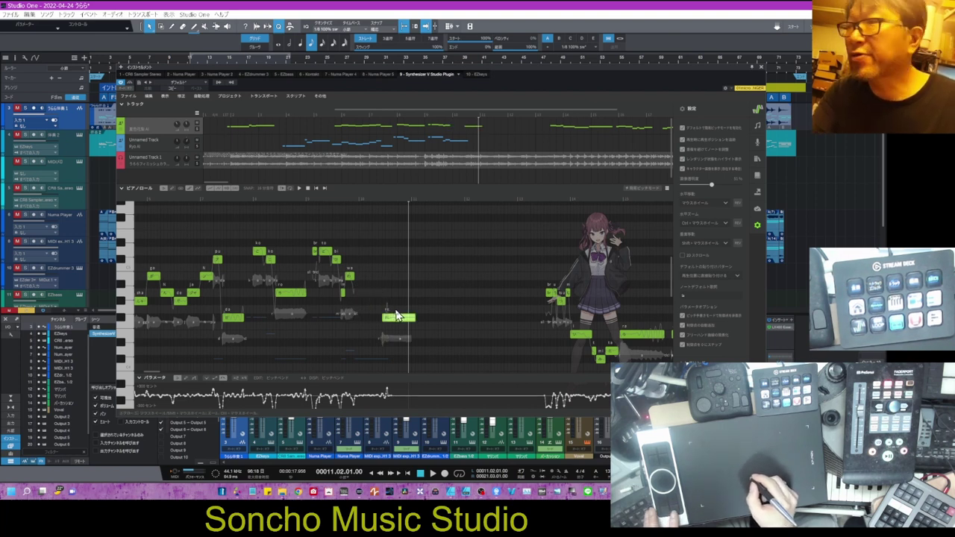
key(ctrl+z)
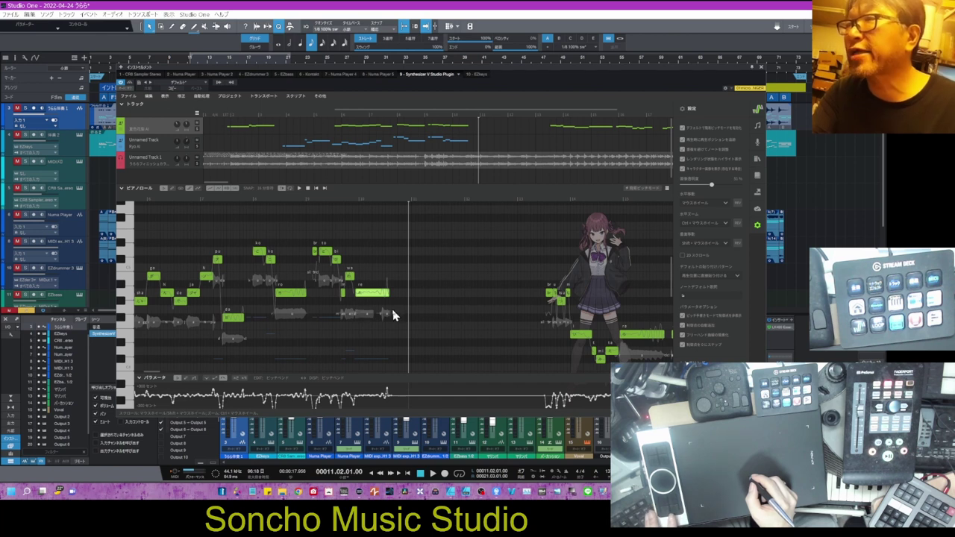
drag(377, 297, 446, 282)
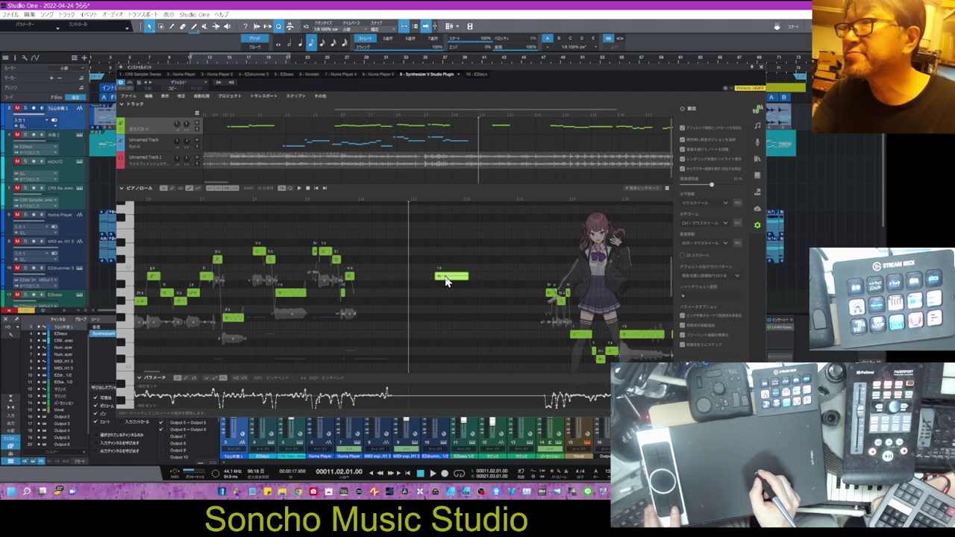
key(ctrl+z)
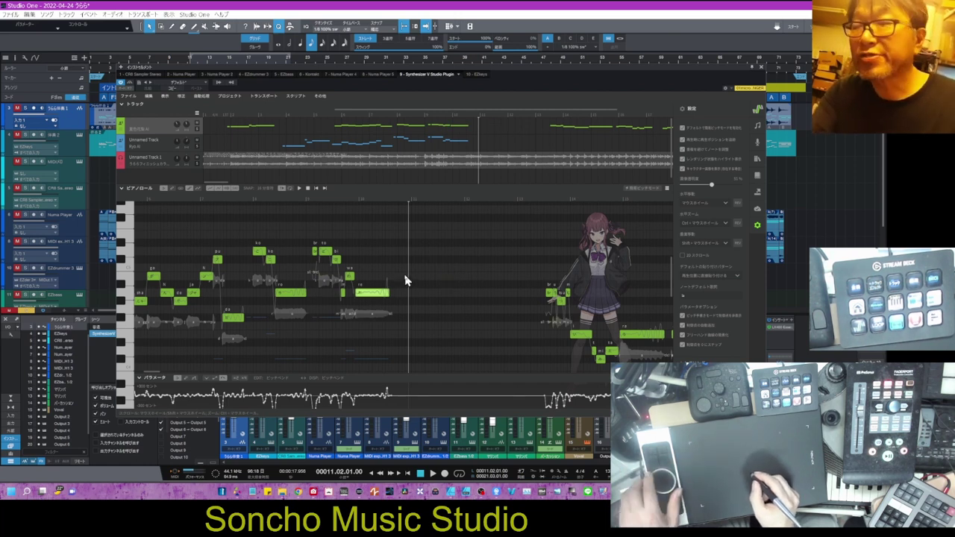
Repeatedly play and stop the vocal from measure 17, with the playhead returning to its starting point at each stop.
scroll(407, 280, left, 3)
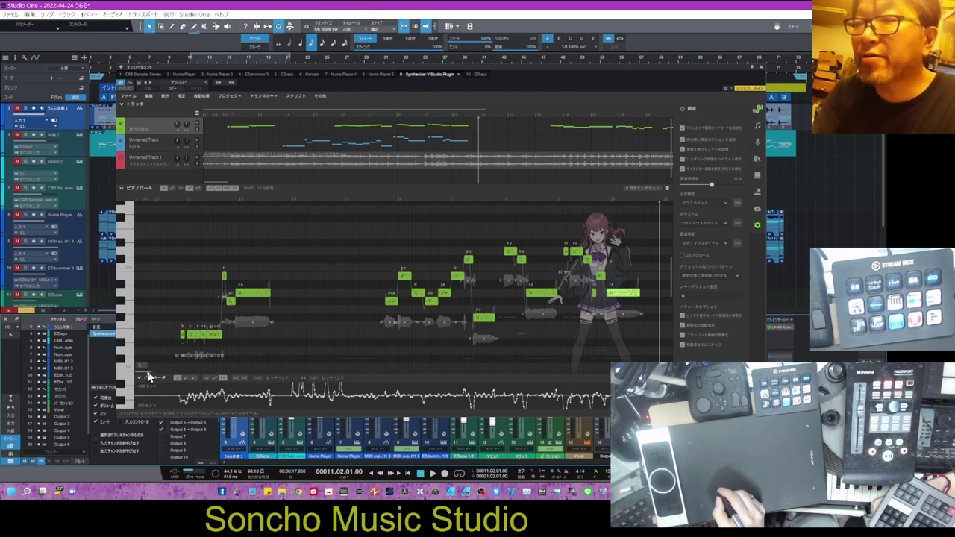
mouse_move(148, 377)
mouse_down()
mouse_move(278, 391)
mouse_move(131, 381)
mouse_up()
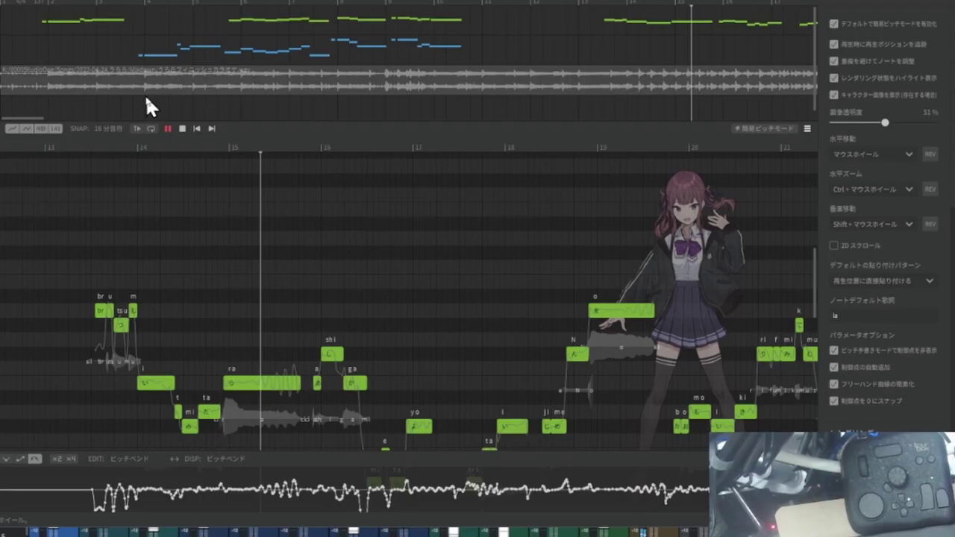
key(space)
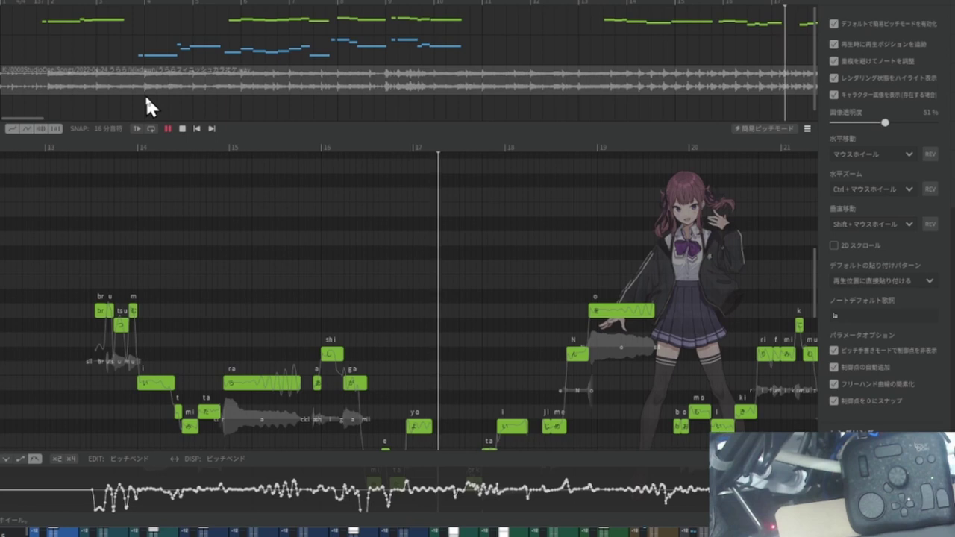
key(space)
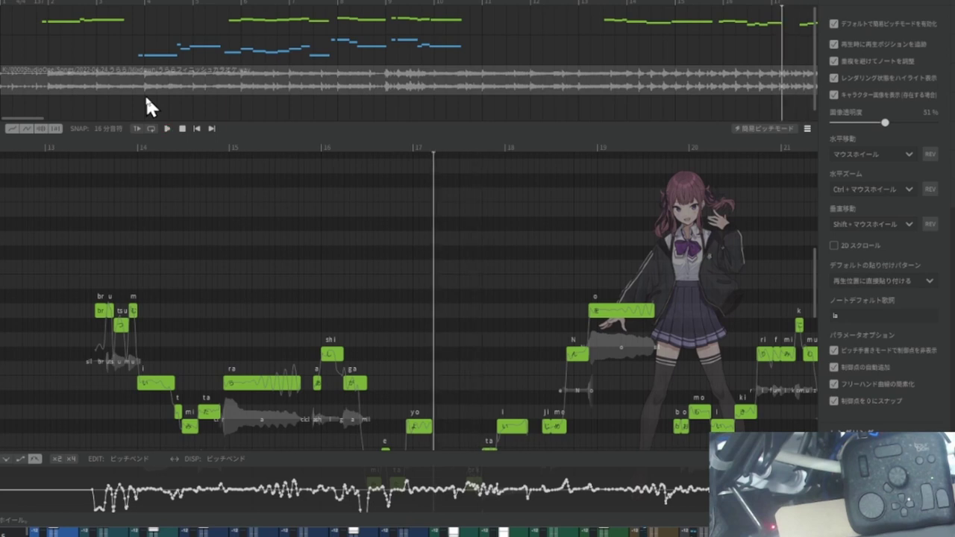
key(space)
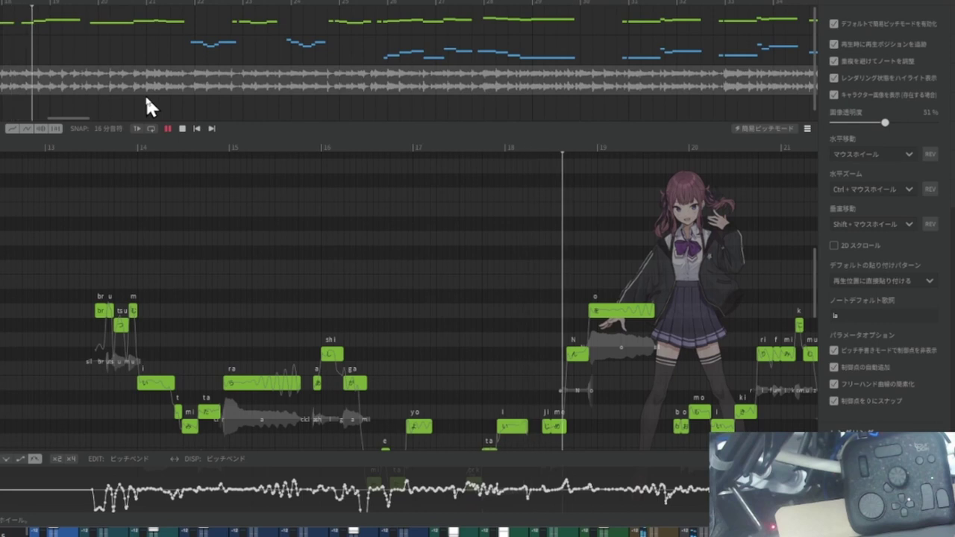
key(space)
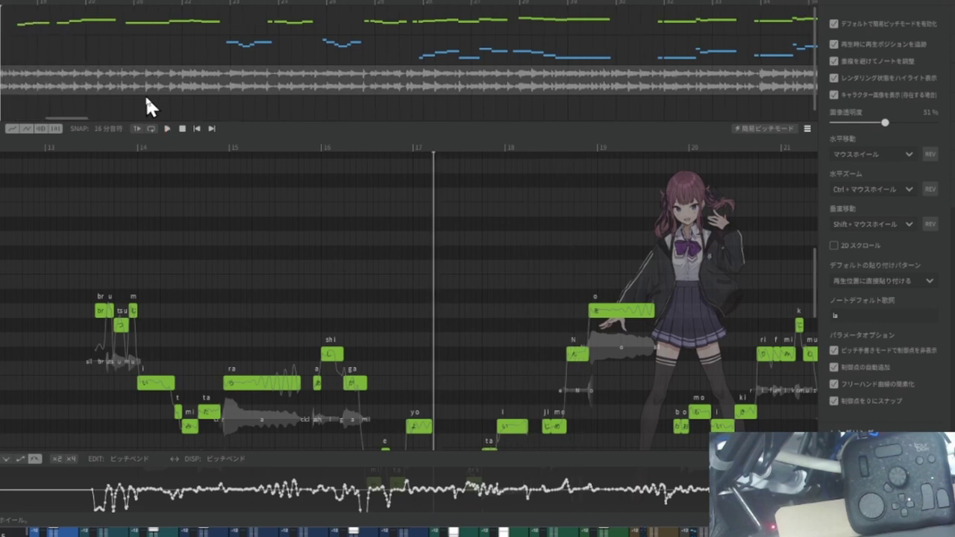
key(space)
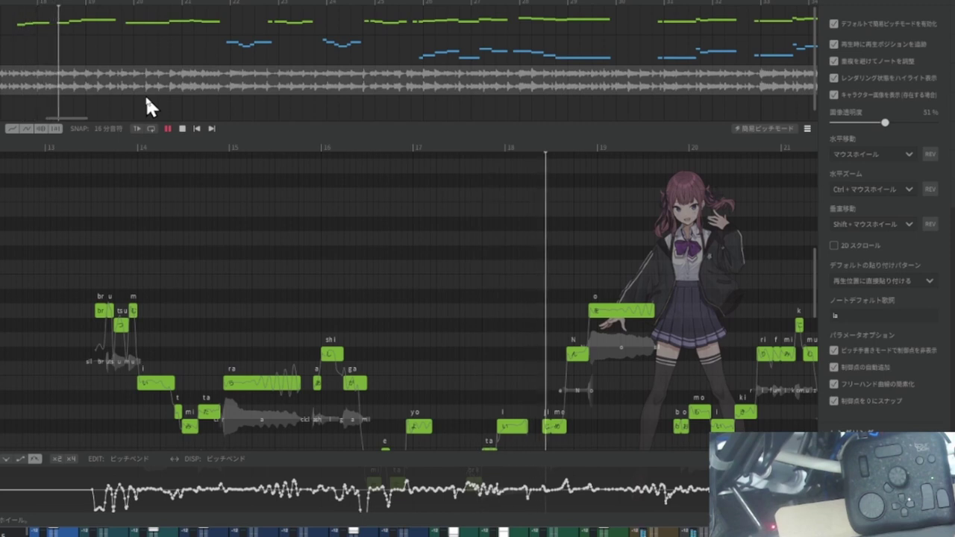
key(space)
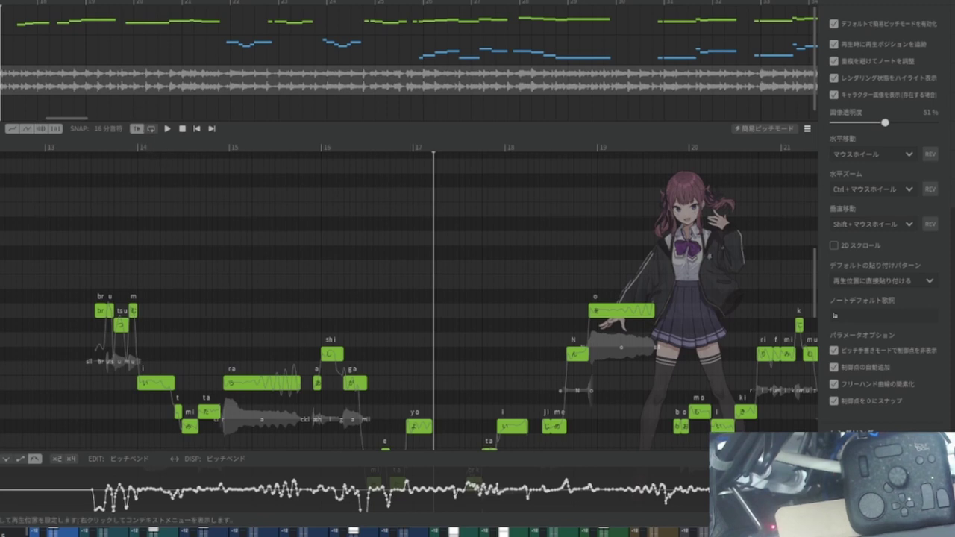
Play and pause the vocal from measure 17 through measure 24, resuming from each stopping point.
key(space)
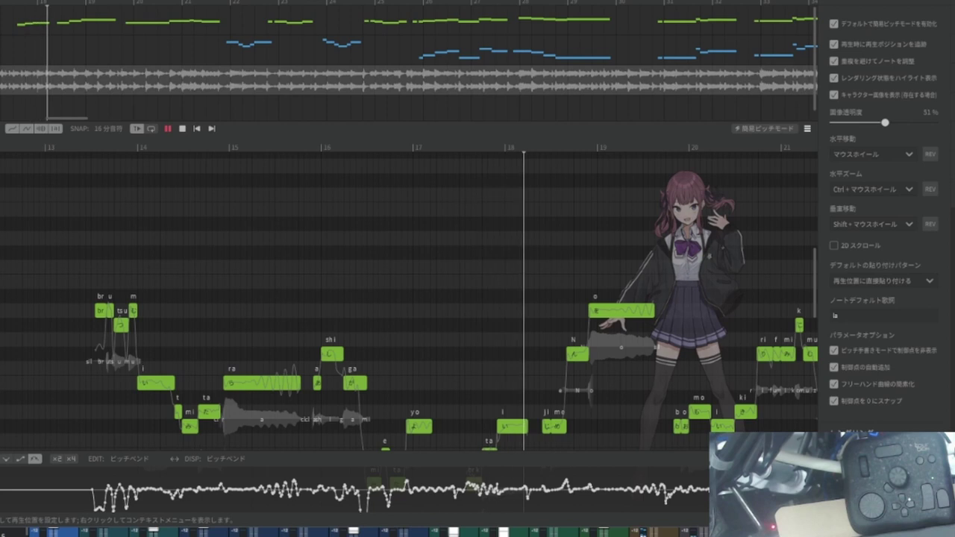
key(space)
key(space)
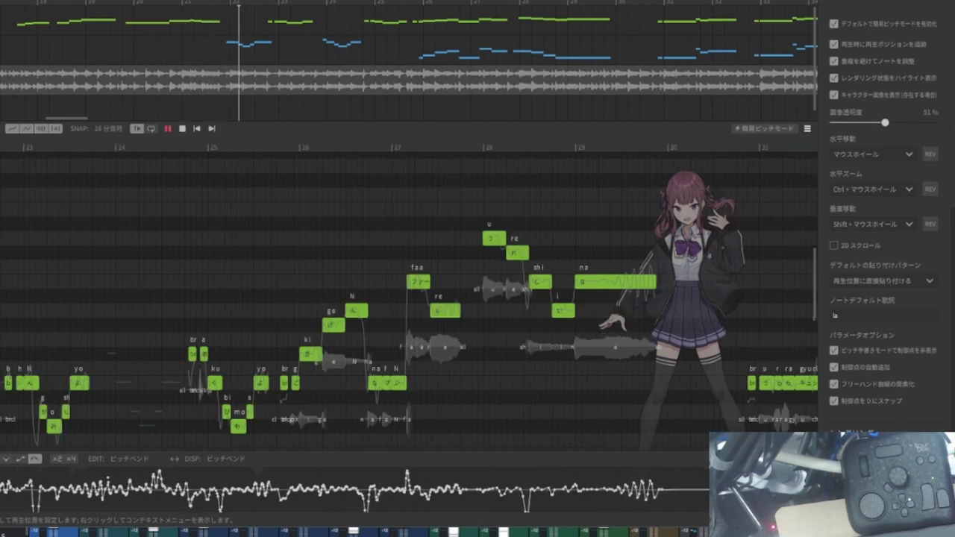
key(space)
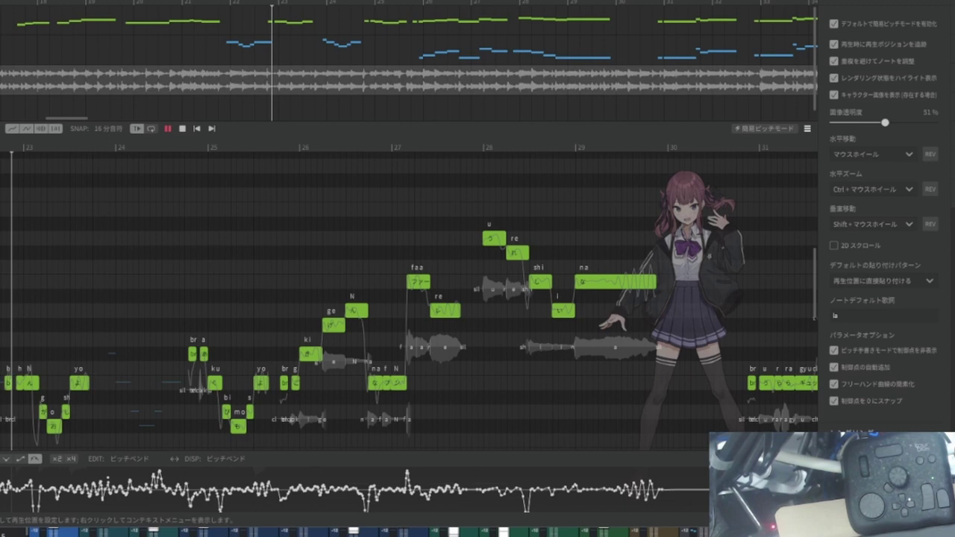
key(space)
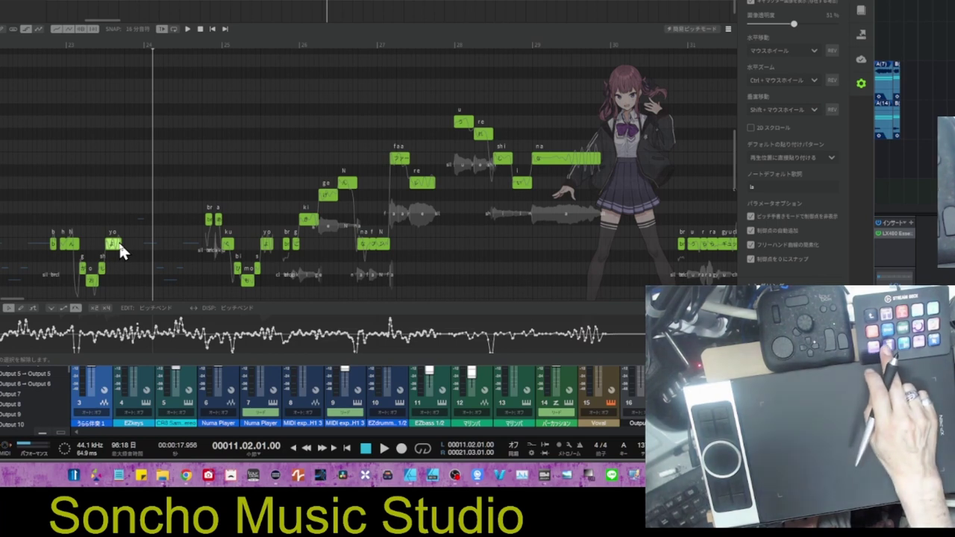
Delete the "yo" note in measure 23, then undo the deletion.
key(Delete)
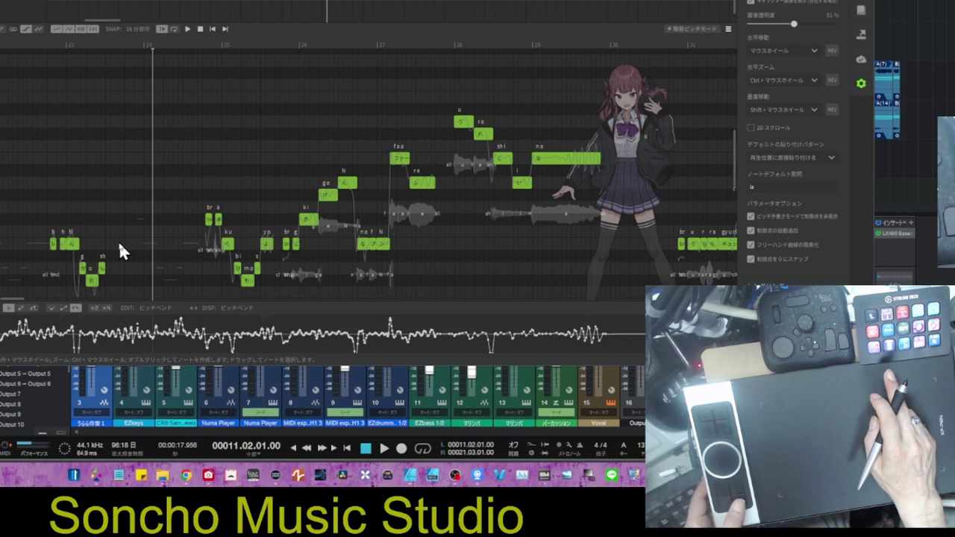
key(ctrl+z)
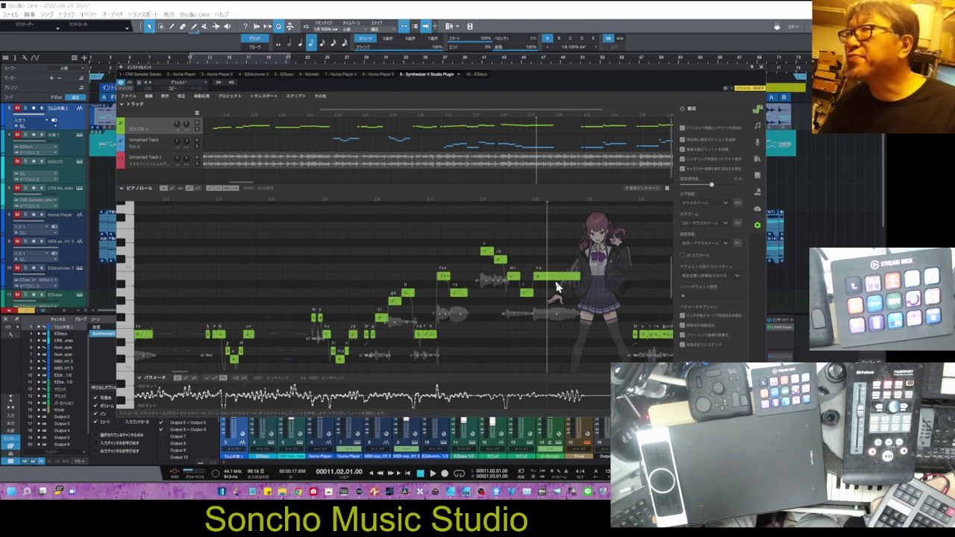
Split the long "na" note in measure 29 into segments at the playhead, then merge the segments back into one note.
click(561, 282)
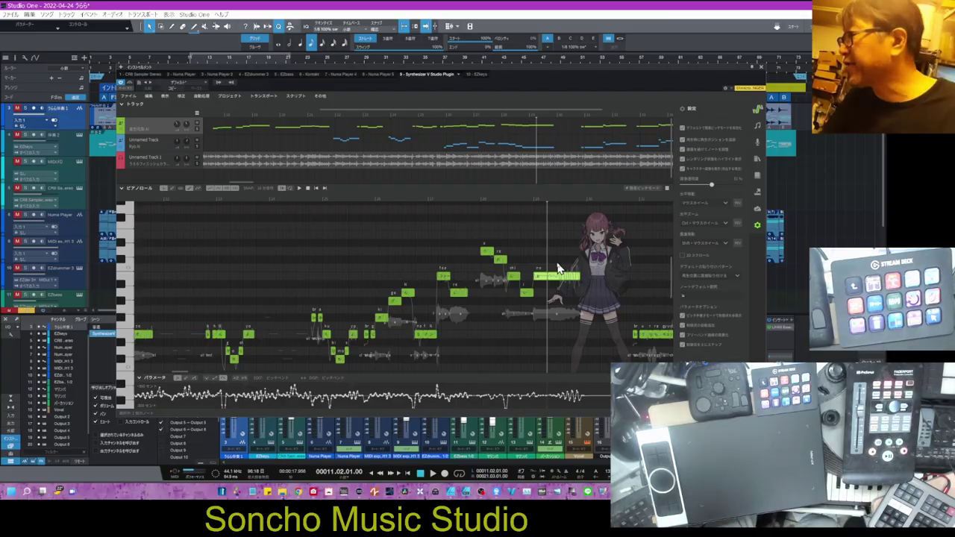
scroll(411, 184, up, 1)
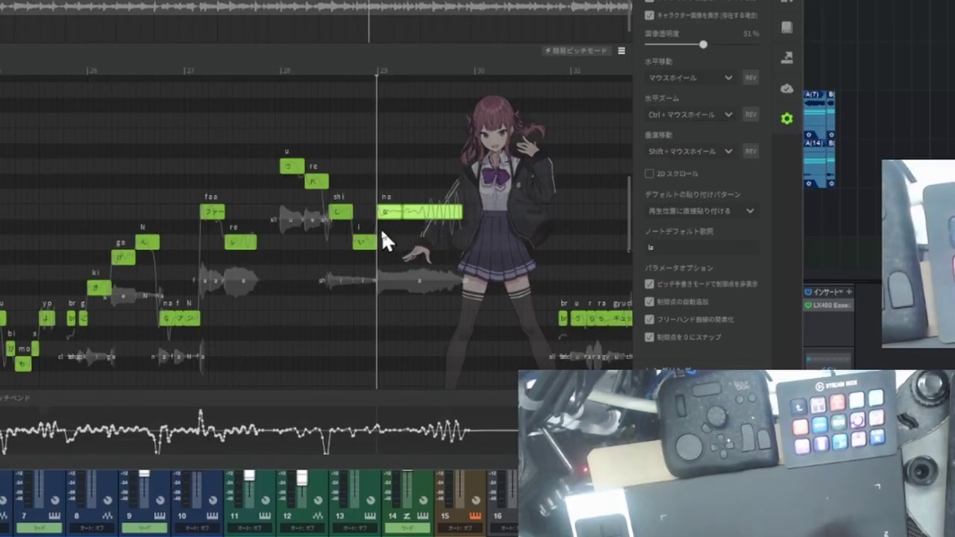
click(432, 72)
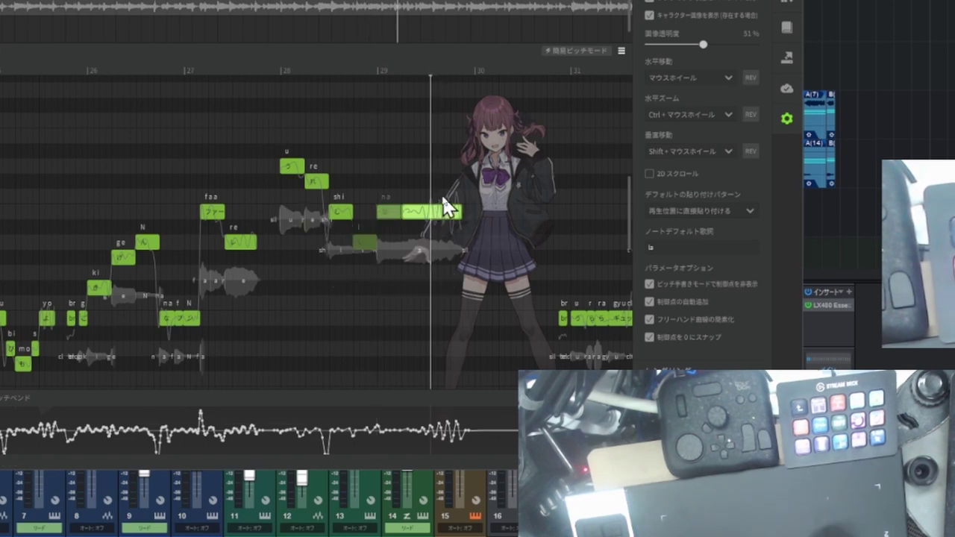
drag(437, 179, 365, 238)
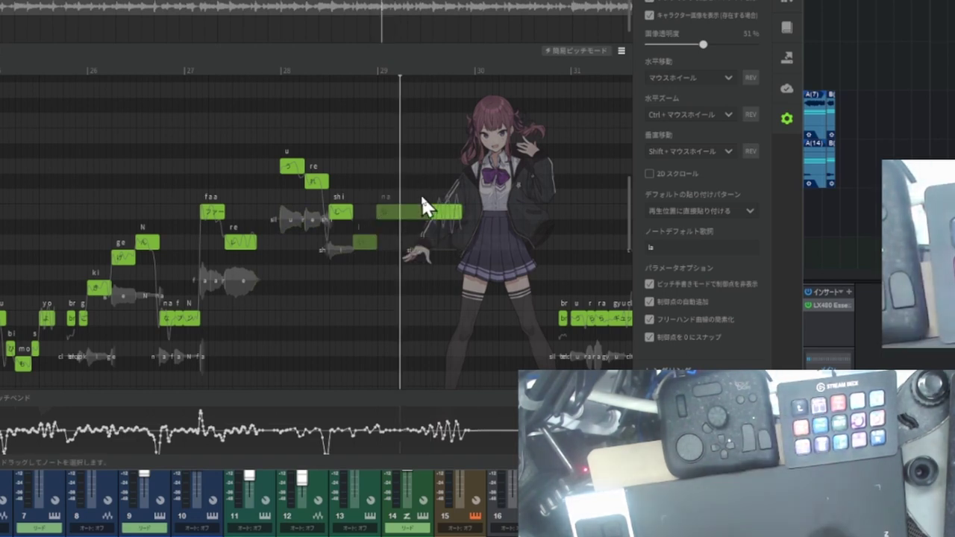
drag(452, 241, 452, 230)
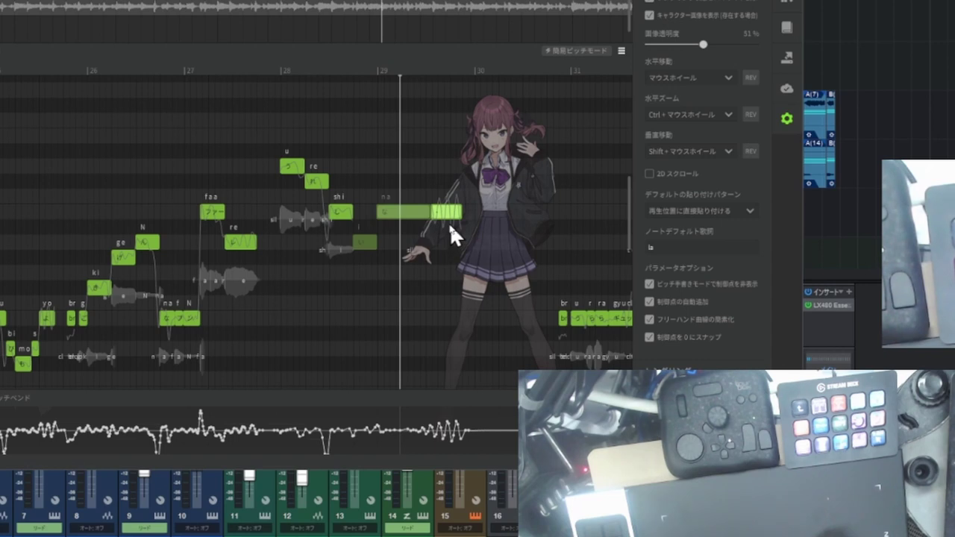
click(428, 153)
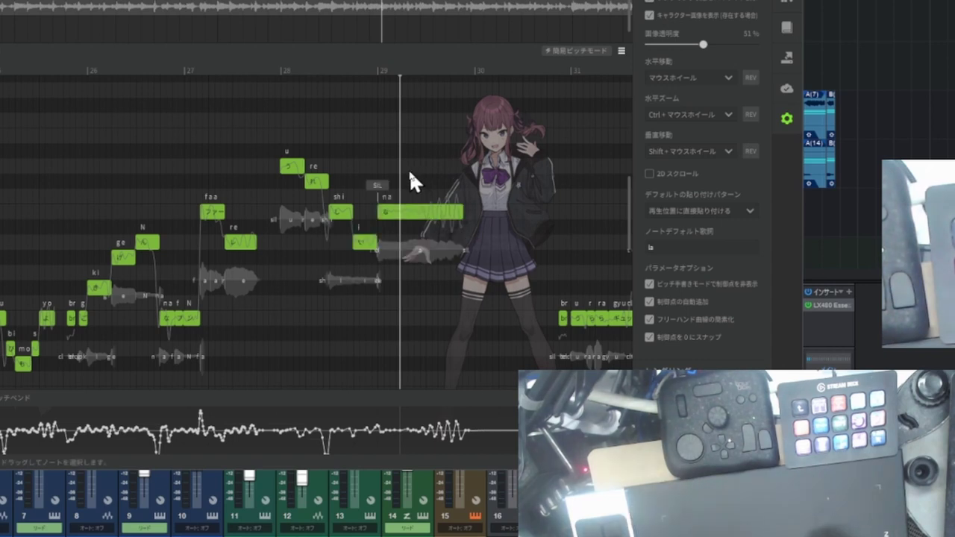
Split the "na" note early in measure 29 and lower its first segment to the pitch of the preceding "i" note.
click(394, 72)
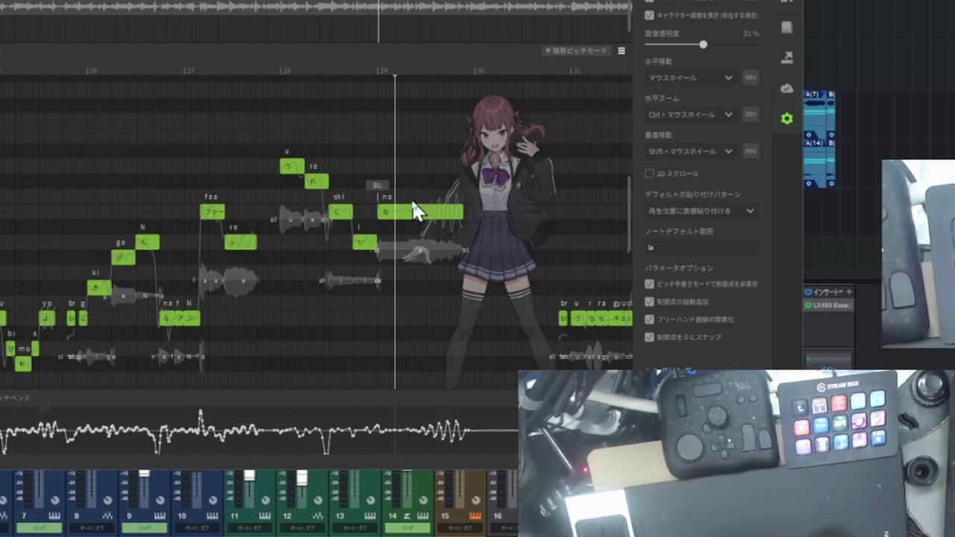
mouse_move(385, 215)
mouse_down()
mouse_move(384, 225)
mouse_move(387, 213)
mouse_up()
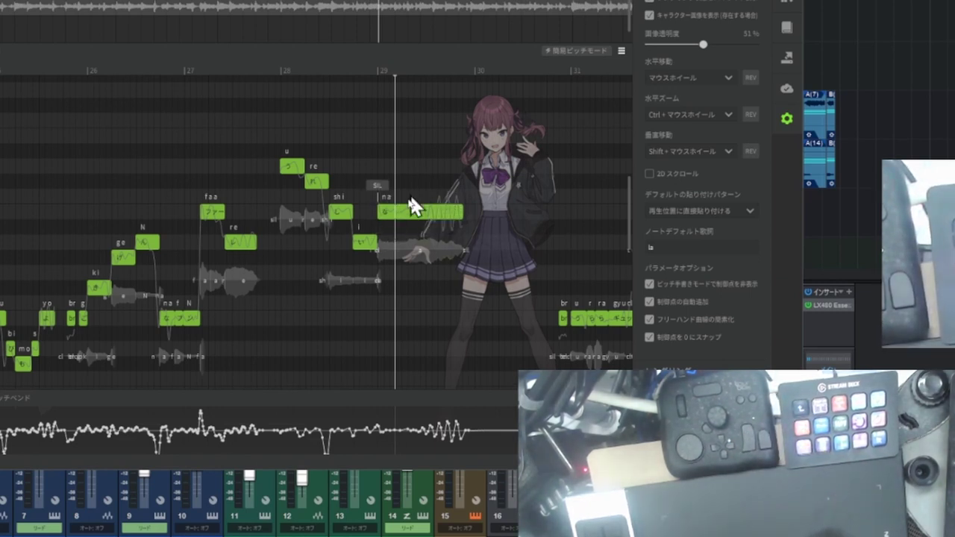
drag(390, 215, 392, 245)
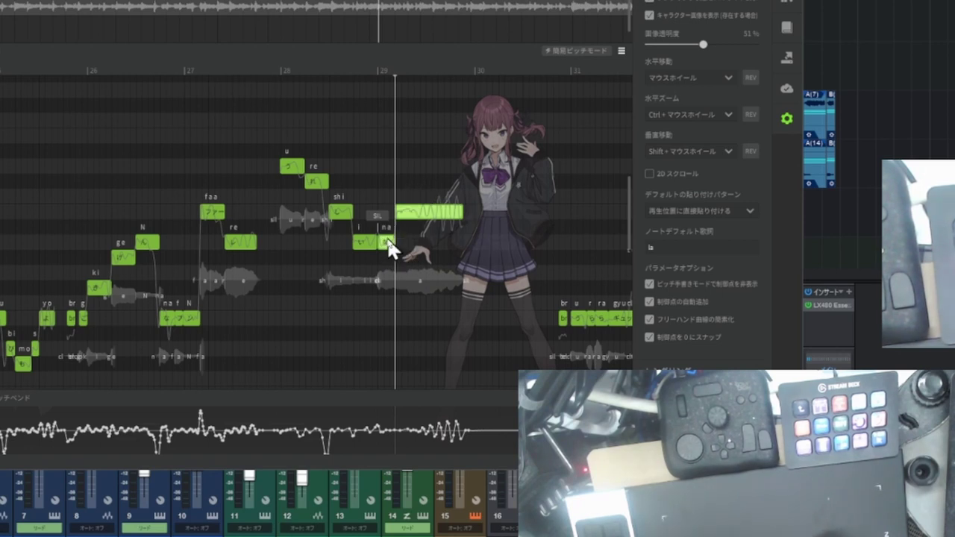
Rejoin the "na" segments in measure 29 and raise the whole note back to the pitch of the "shi" note.
key(ctrl+z)
key(ctrl+z)
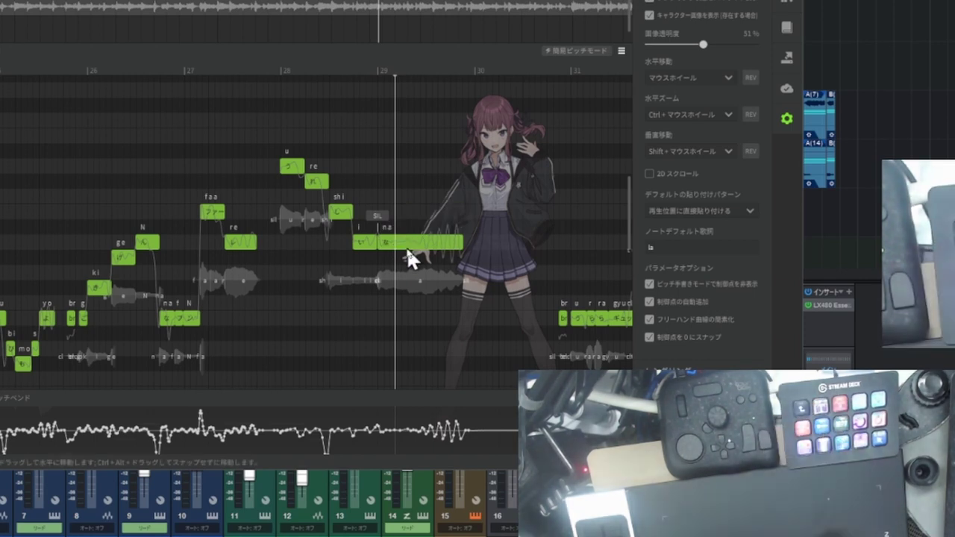
drag(415, 241, 415, 208)
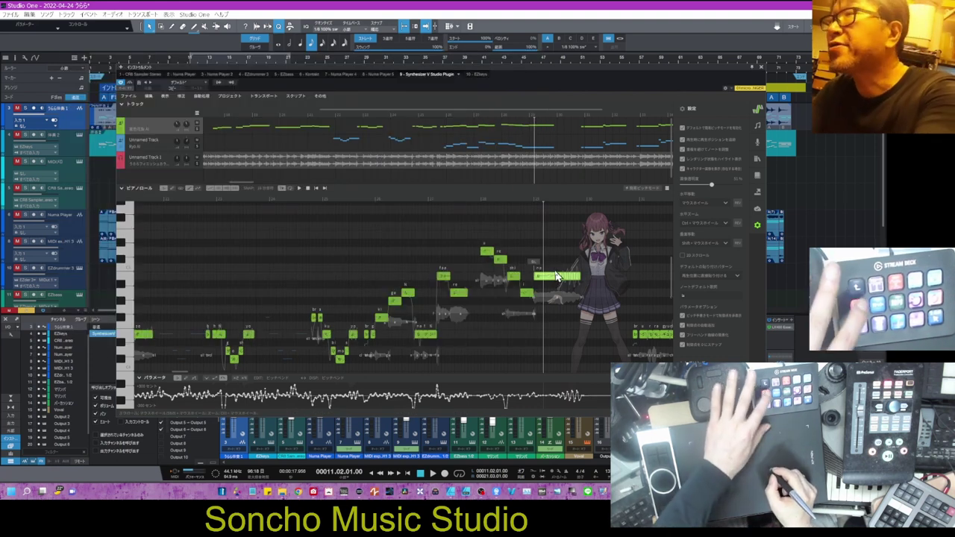
Paste a copy of the long "na" note at the playhead near the start of measure 30.
click(593, 201)
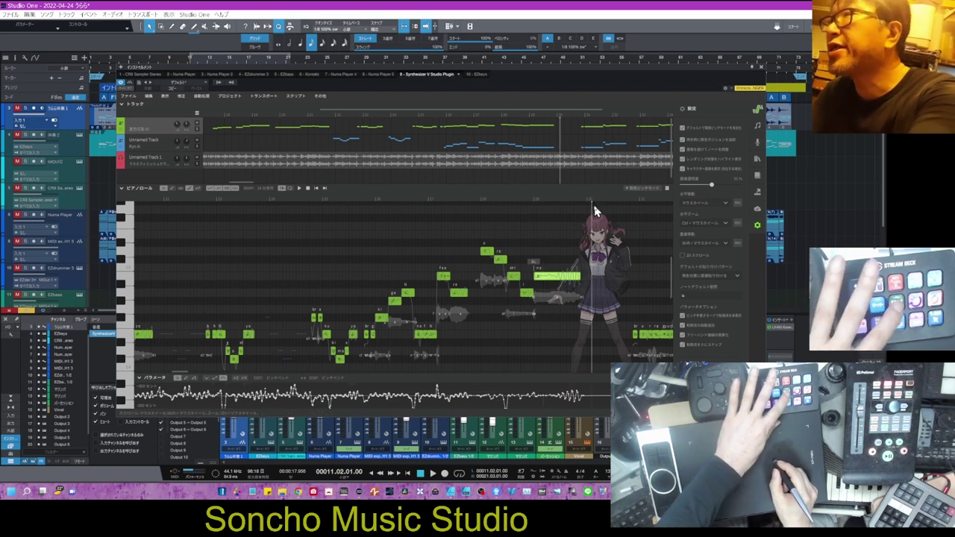
click(606, 277)
drag(604, 274, 600, 269)
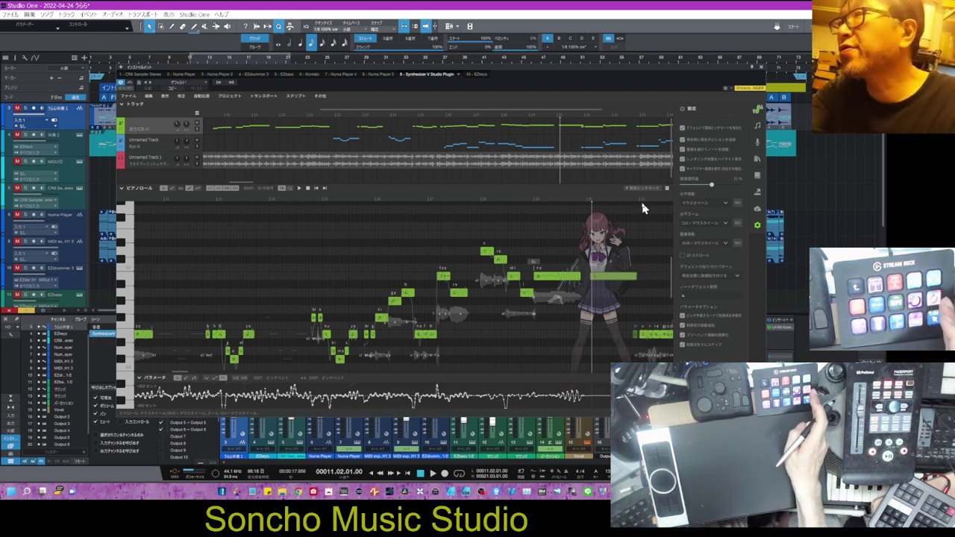
Delete the pasted note in measure 30, then undo and redo that deletion.
key(Delete)
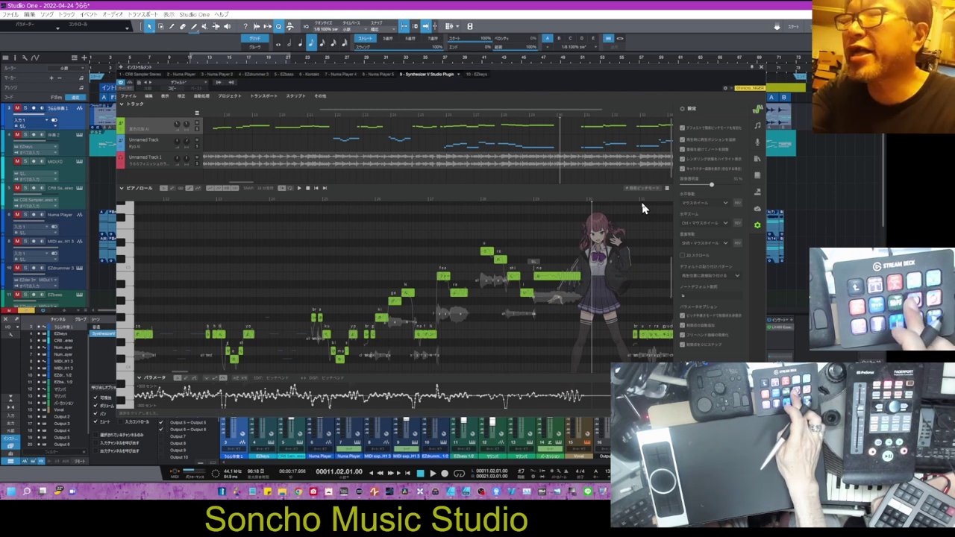
key(ctrl+z)
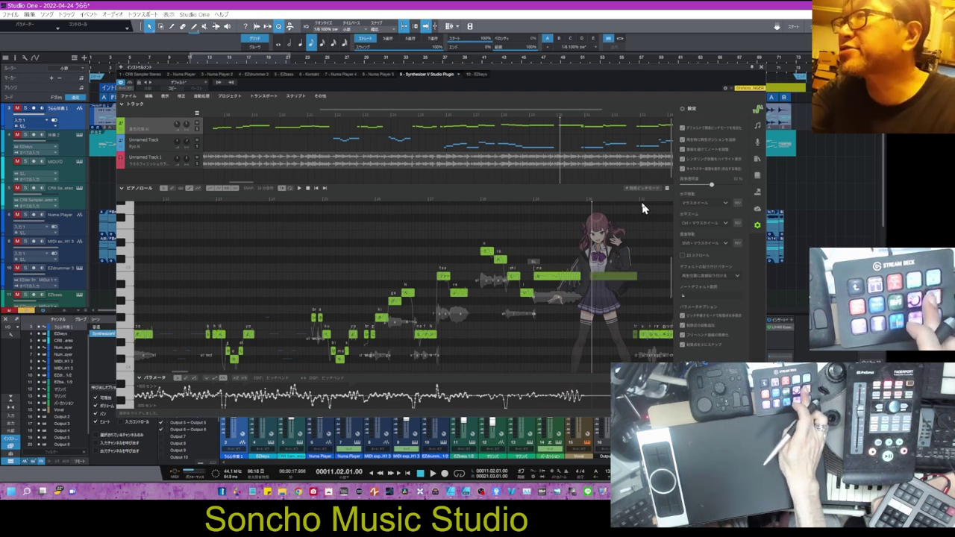
key(ctrl+y)
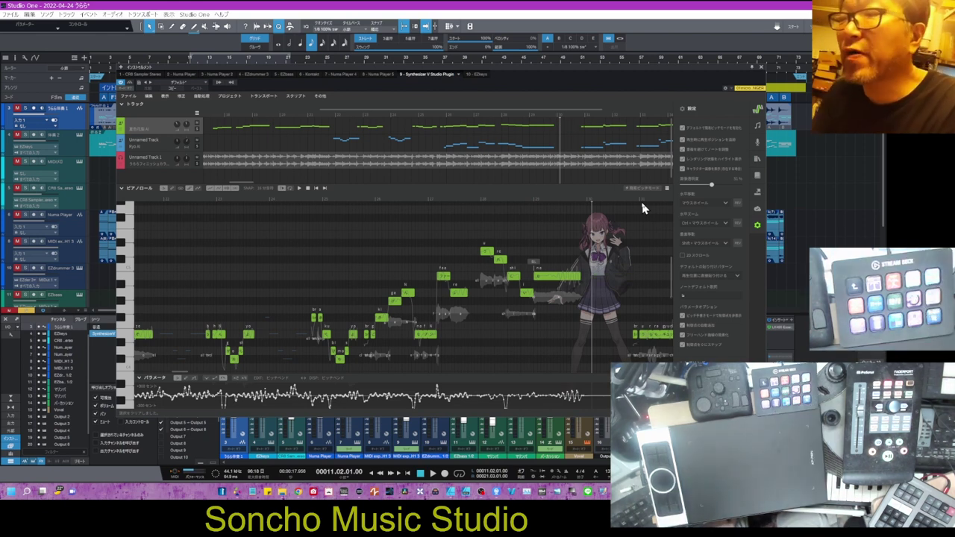
Open the lyrics entry for the five notes "u re shi i na" and cancel it without changing the text.
drag(474, 232, 597, 322)
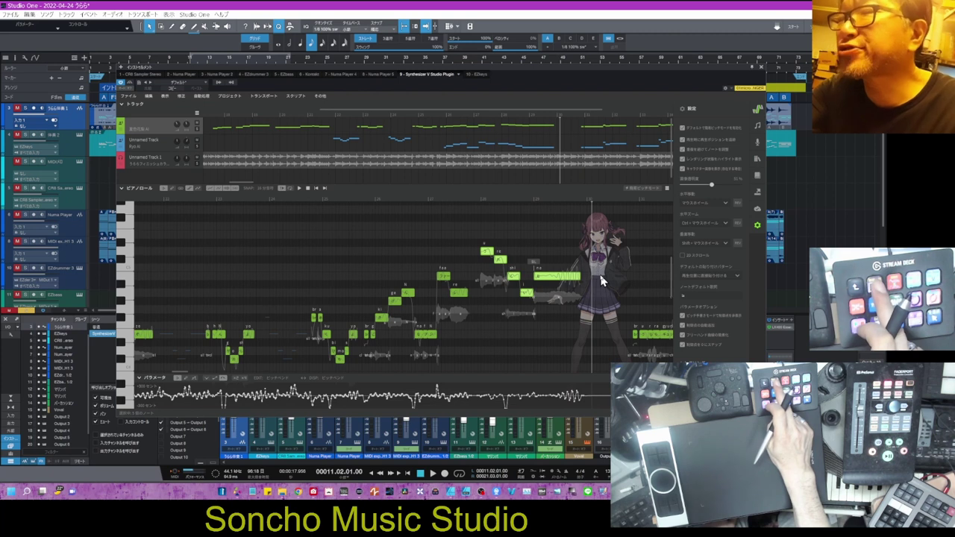
key(ctrl+l)
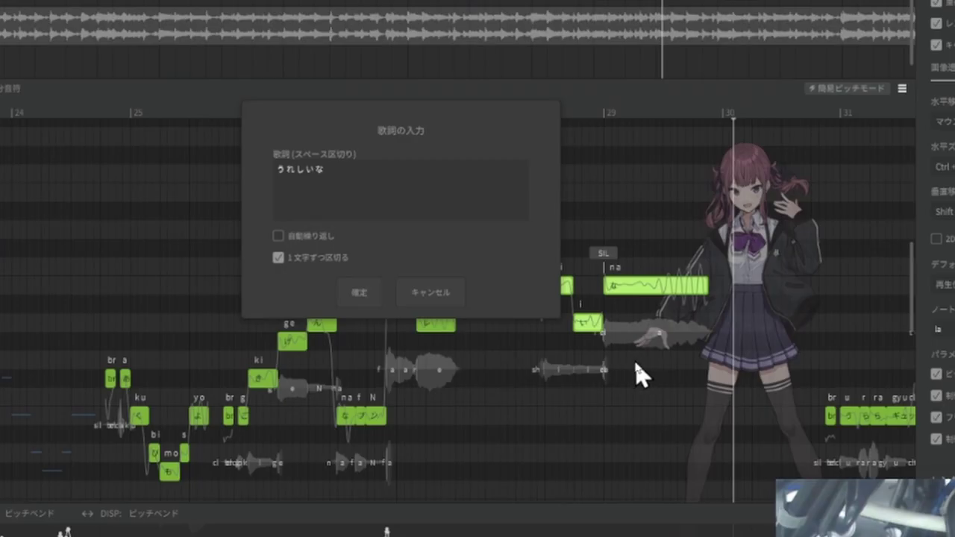
click(400, 293)
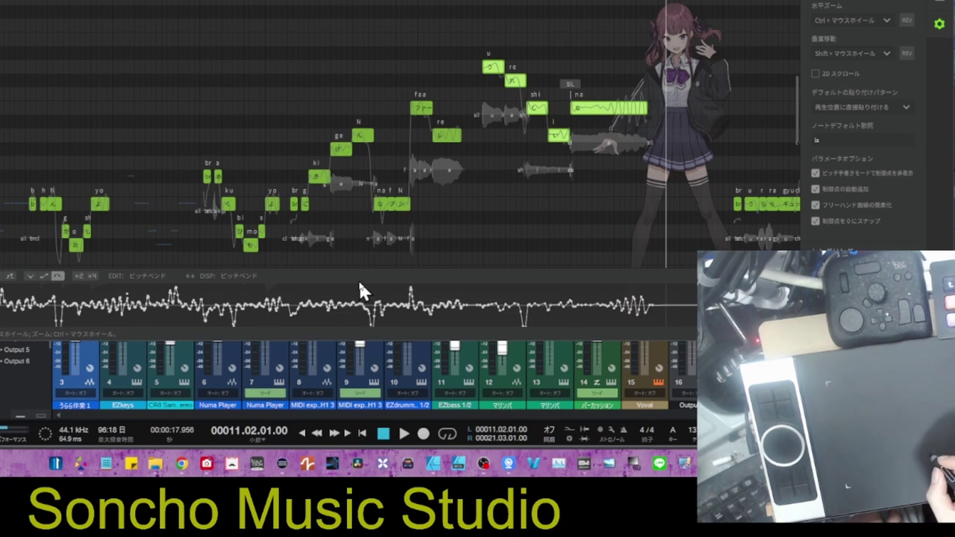
Select the pitch bend control points from the "na f N" notes through the long "na" note, then clear the selection.
drag(366, 284, 684, 335)
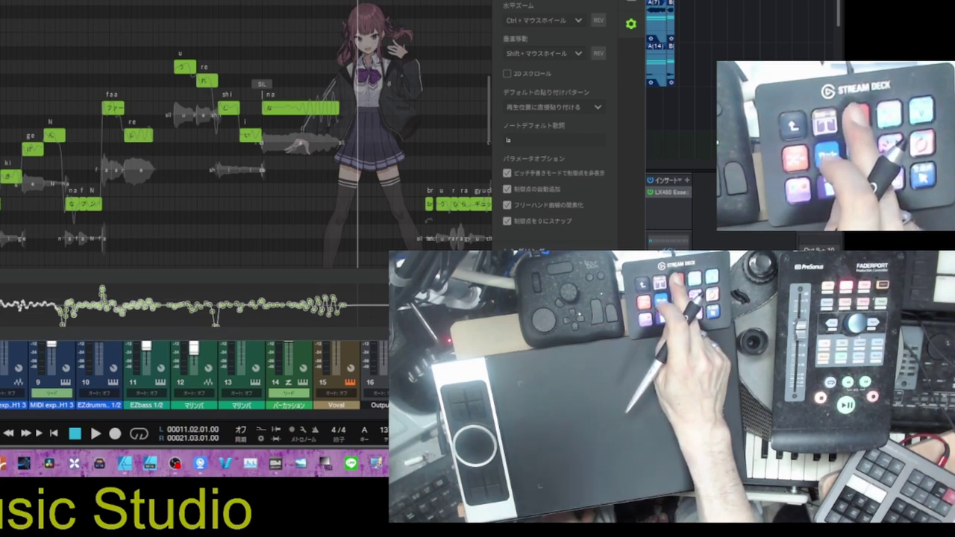
key(Escape)
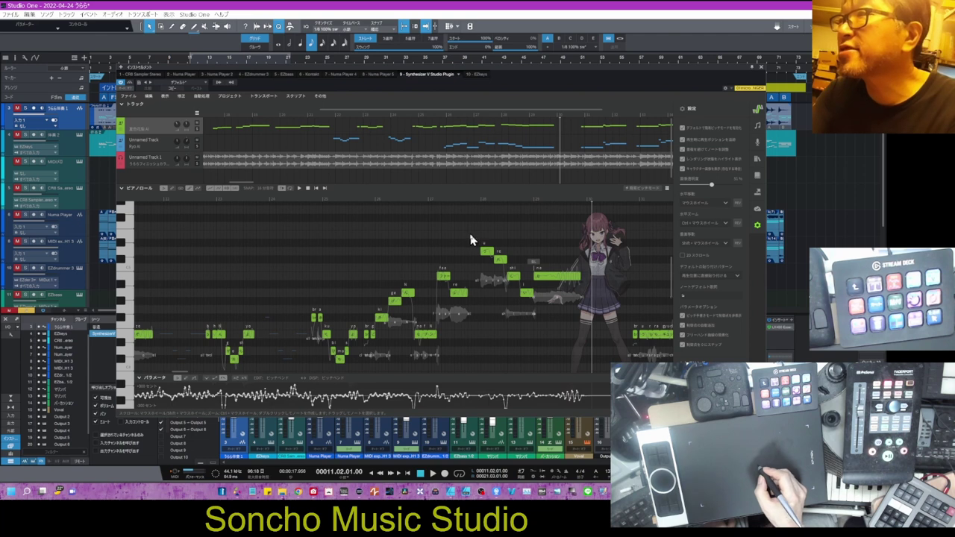
Raise the five notes "u re shi i na" by one octave, then lower them back by one octave.
drag(477, 256, 640, 336)
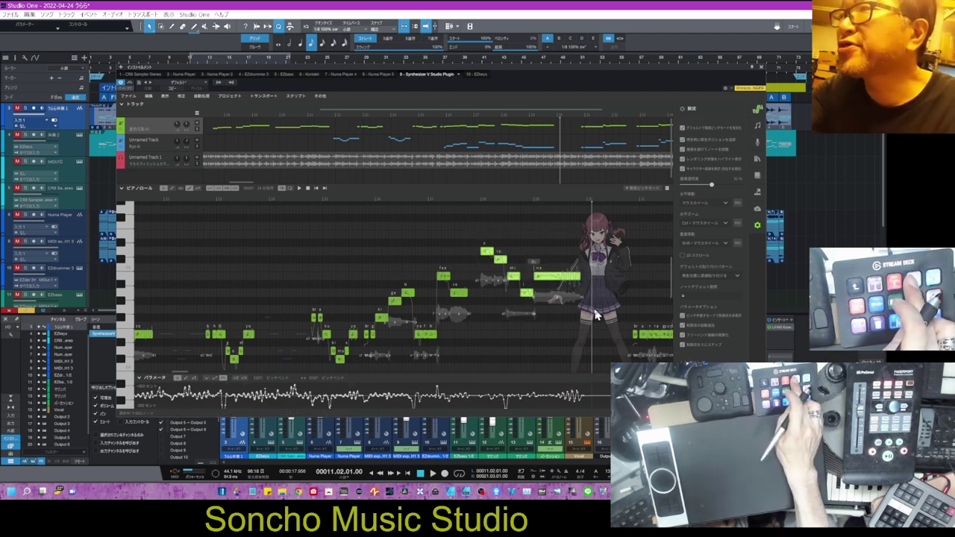
key(Delete)
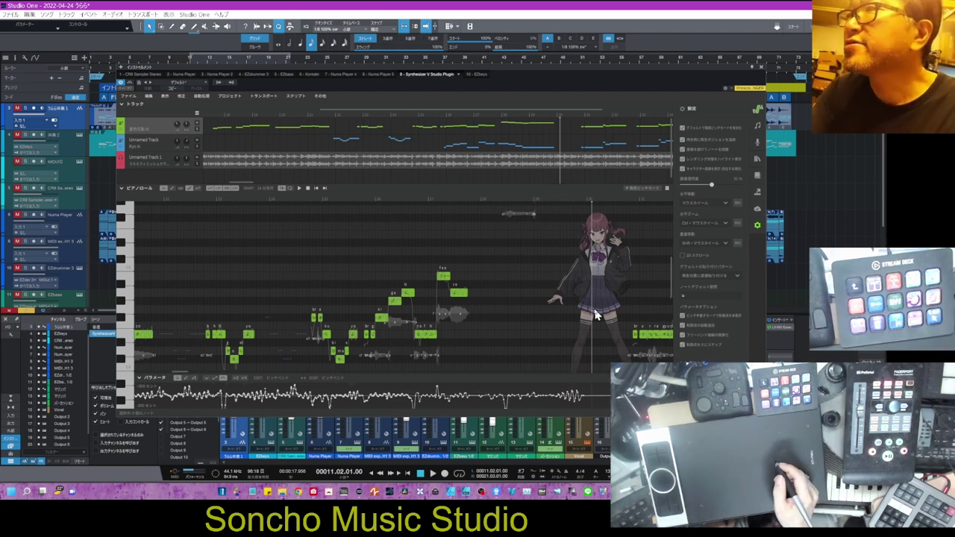
drag(672, 285, 674, 267)
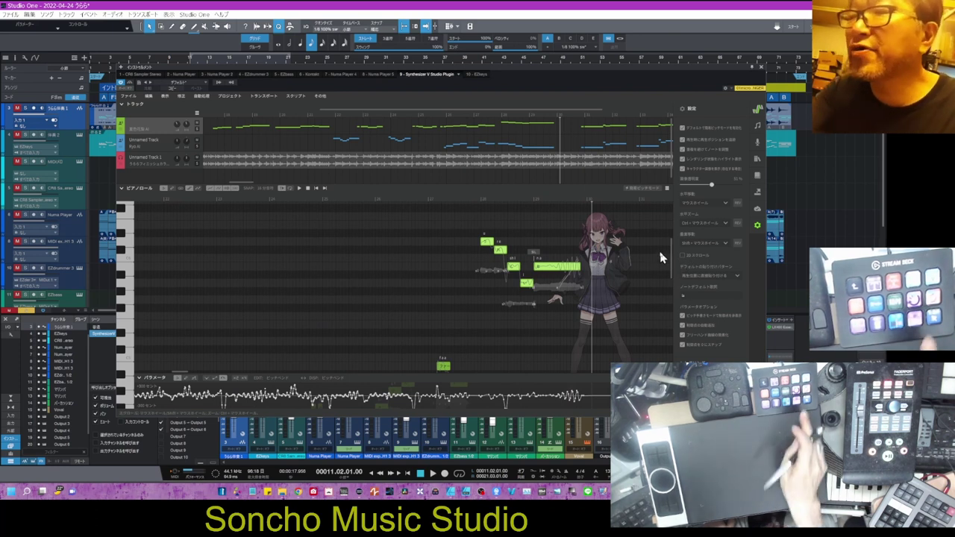
key(ctrl+Down)
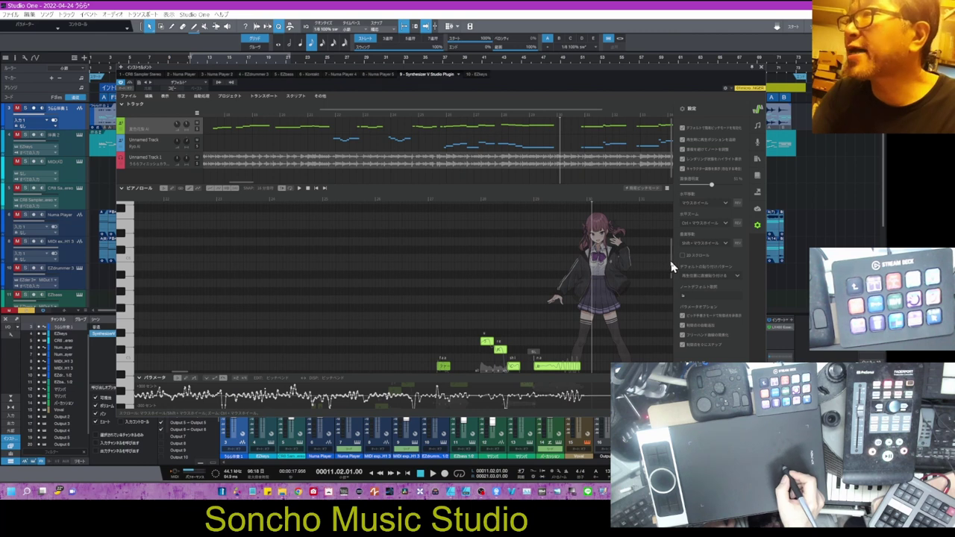
drag(671, 263, 671, 275)
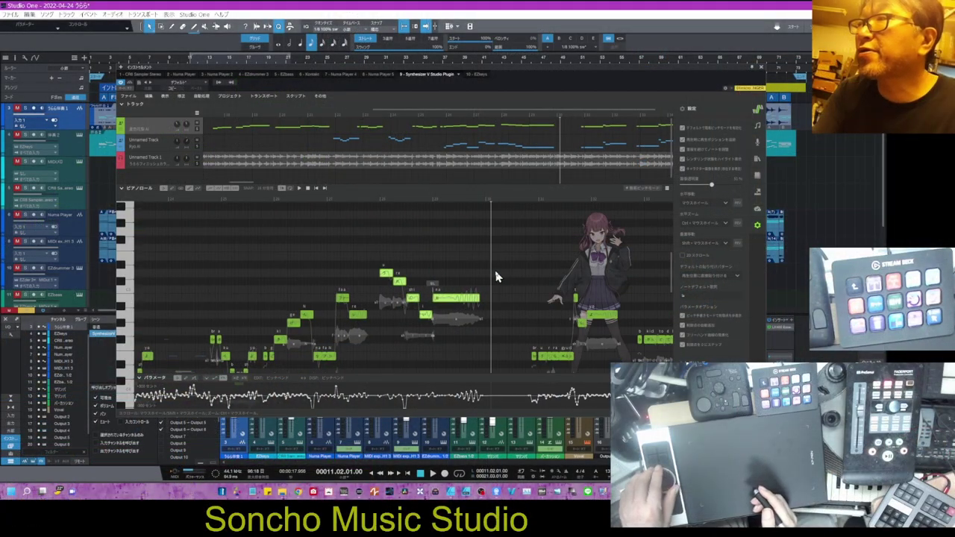
Reposition the piano roll playhead at several points between measures 27 and 36.
scroll(499, 277, right, 2)
scroll(499, 277, left, 5)
scroll(498, 277, right, 5)
scroll(498, 277, left, 4)
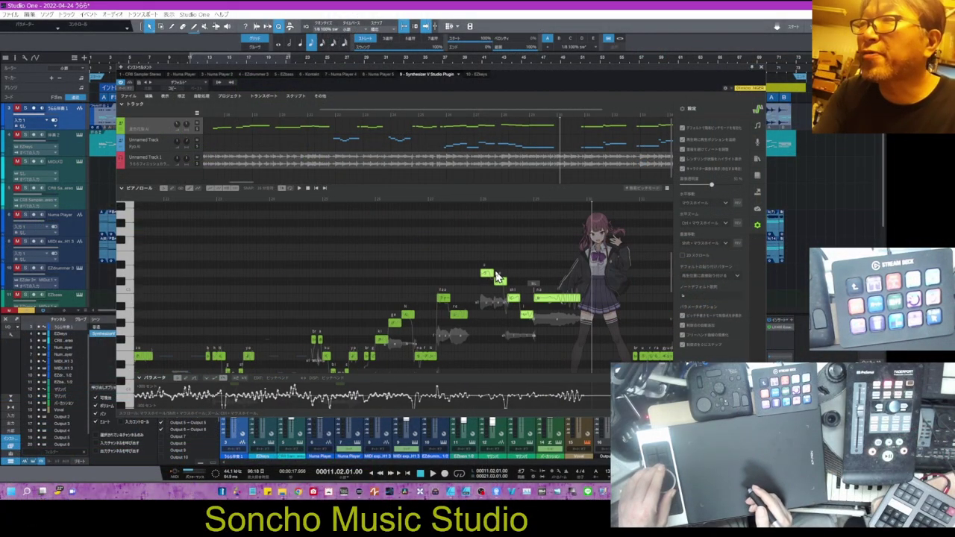
scroll(499, 277, right, 6)
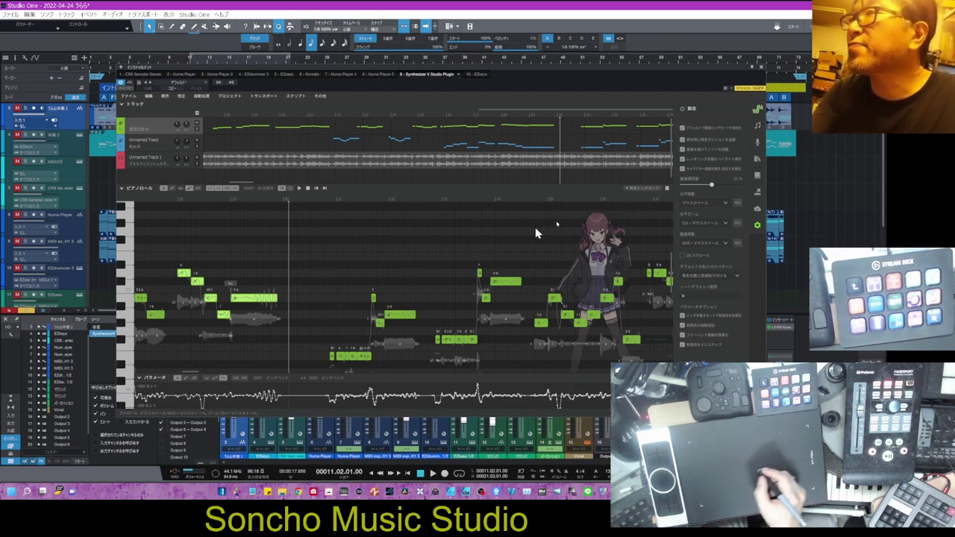
click(638, 199)
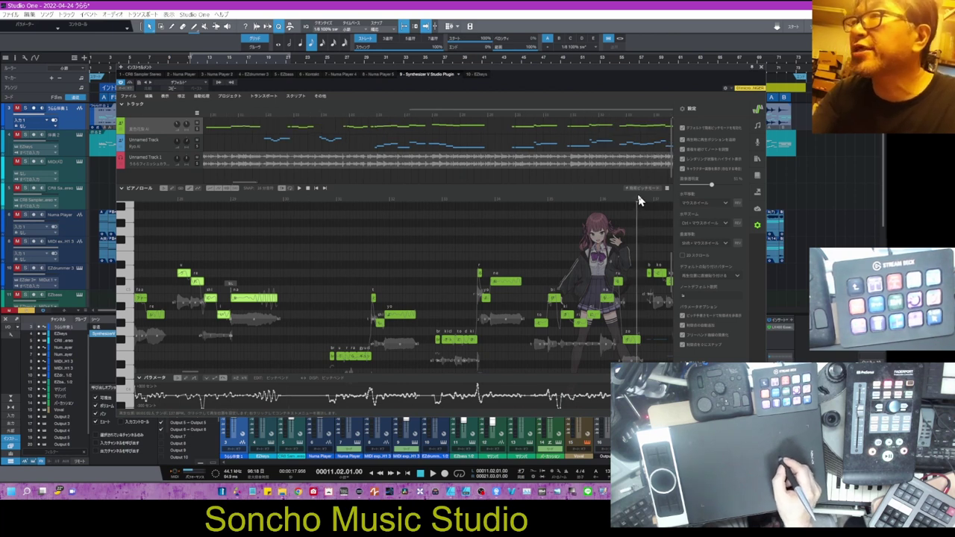
click(158, 200)
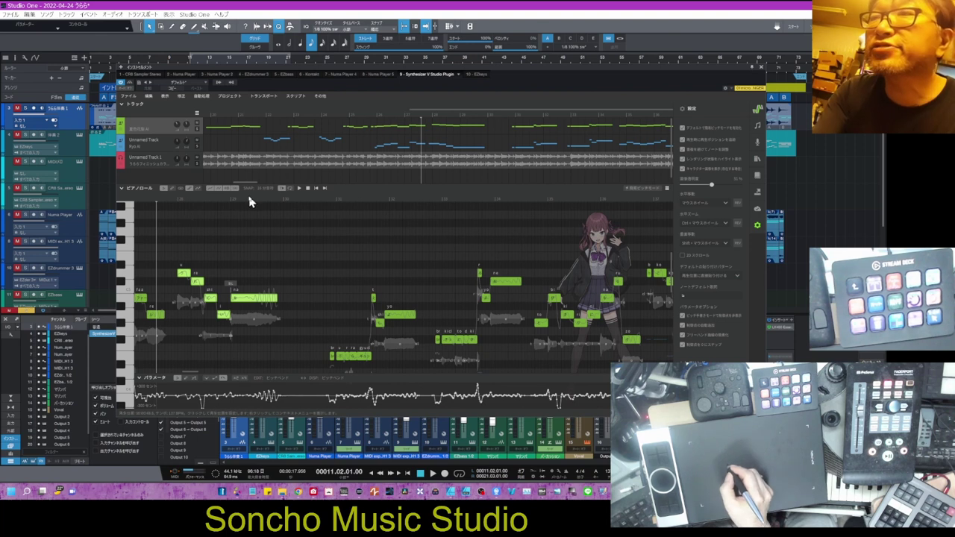
click(359, 201)
click(413, 201)
click(449, 201)
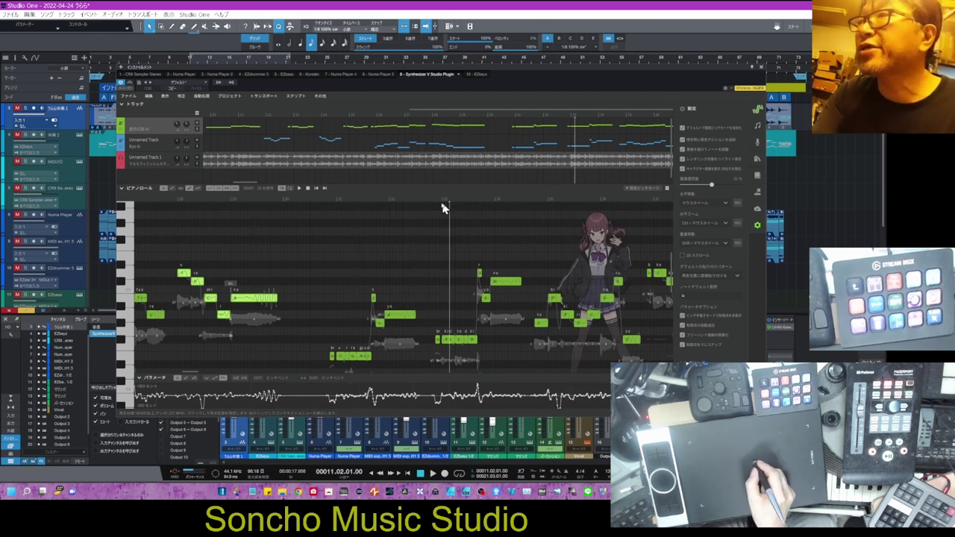
click(328, 202)
click(336, 201)
click(345, 202)
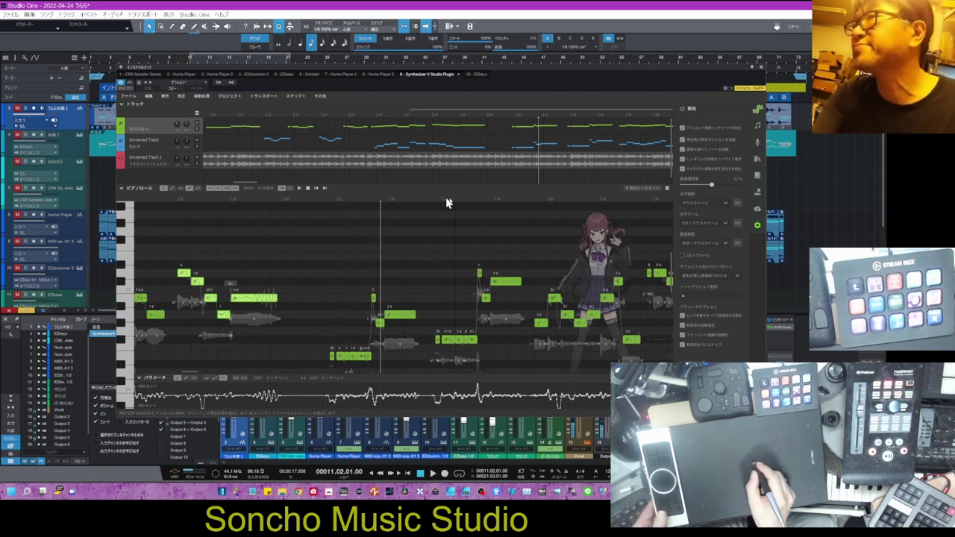
Play back from late in measure 34, jump to the middle of measure 27 during playback, and stop.
click(538, 203)
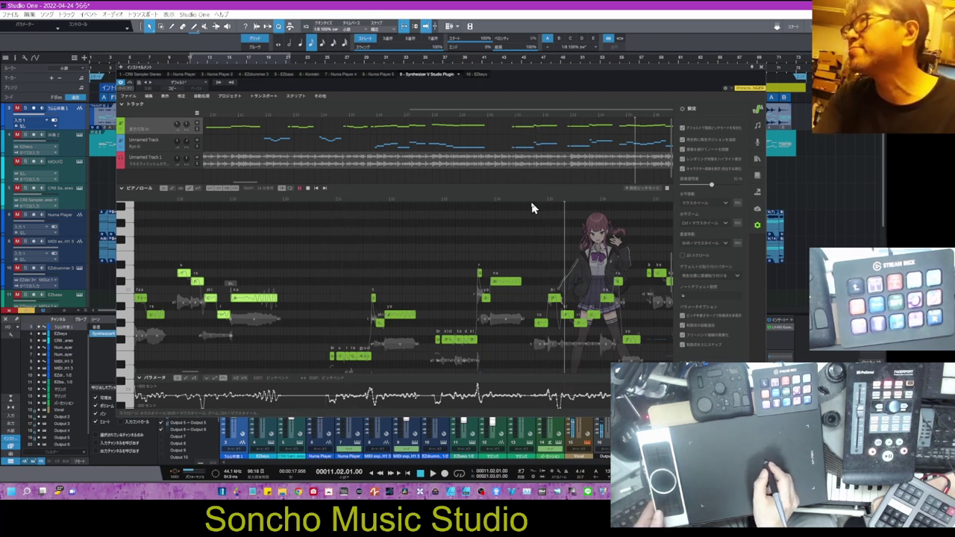
click(152, 203)
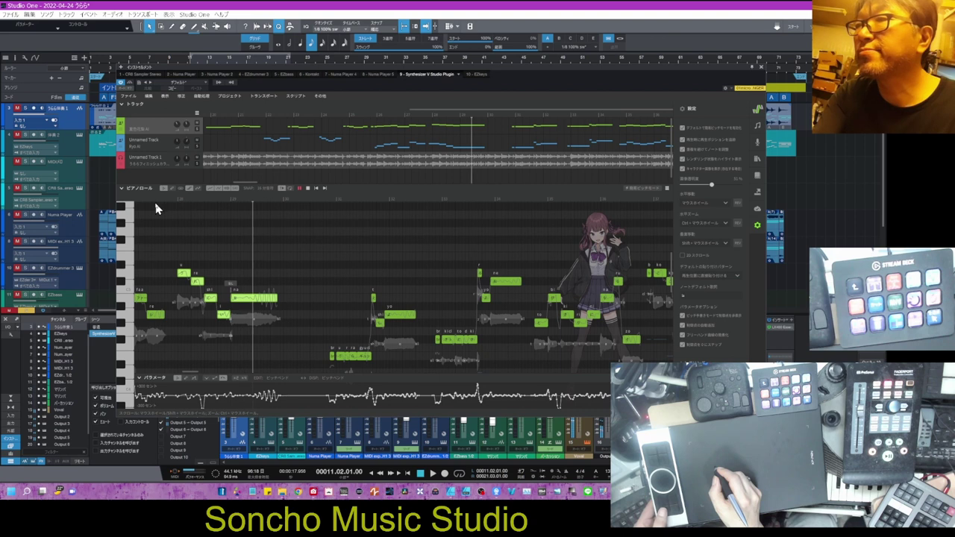
key(space)
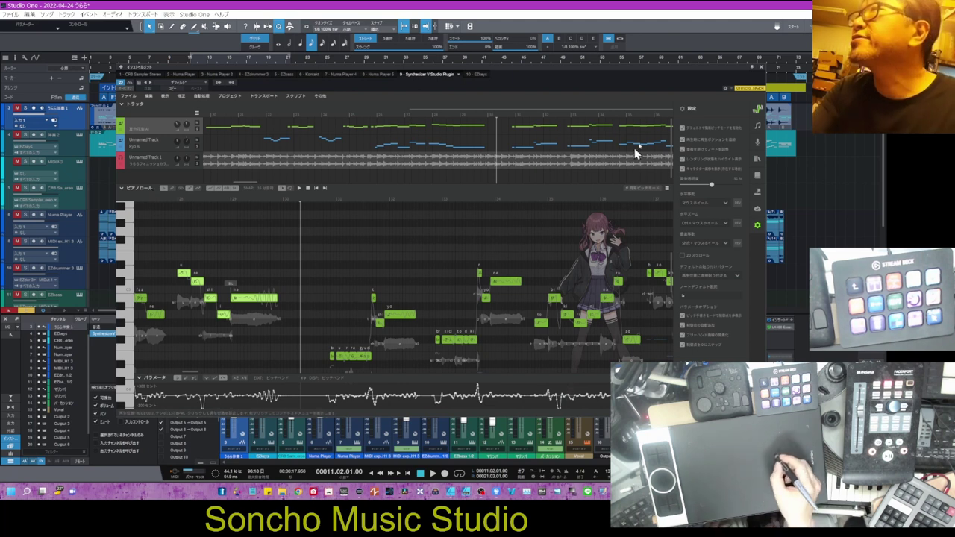
Close the Synthesizer V plugin window and return to an overview of the song arrangement.
click(761, 67)
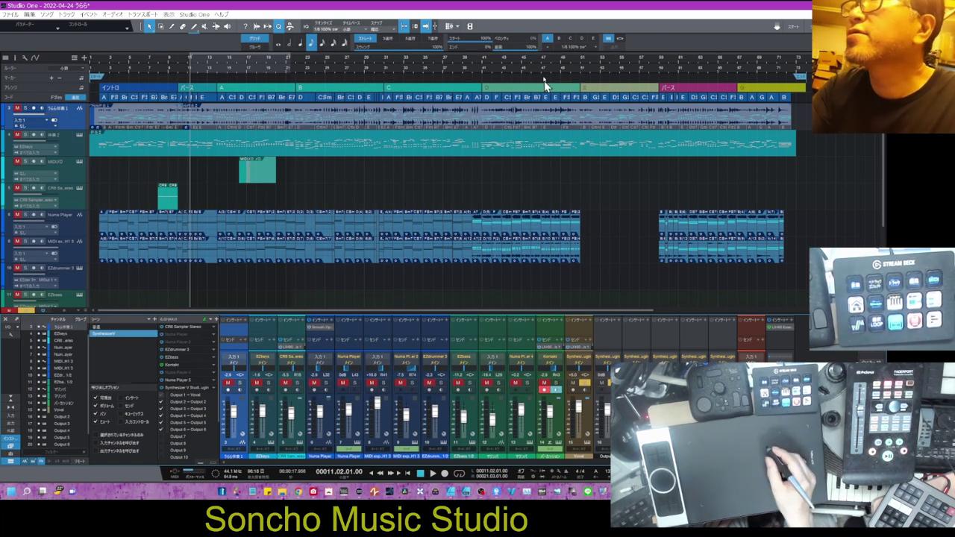
drag(512, 63, 501, 90)
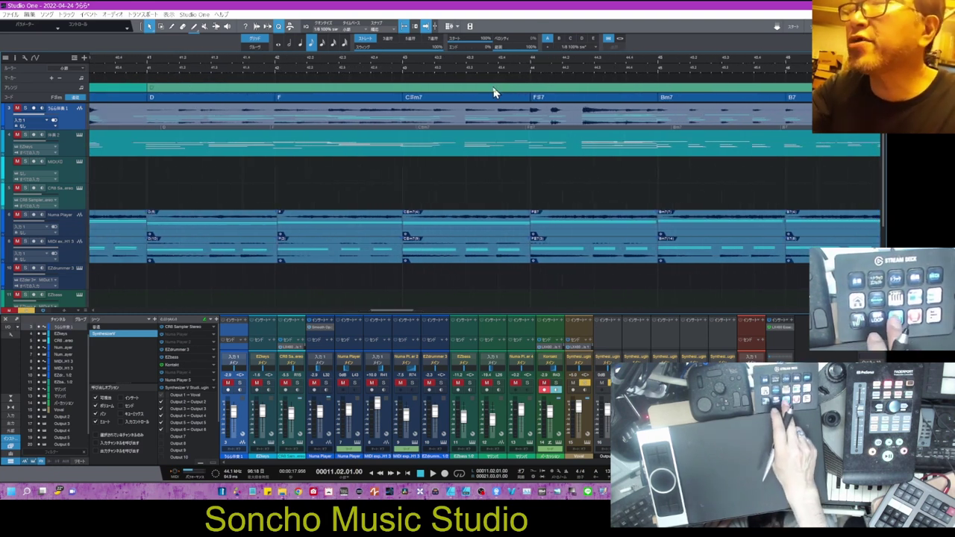
key(alt+z)
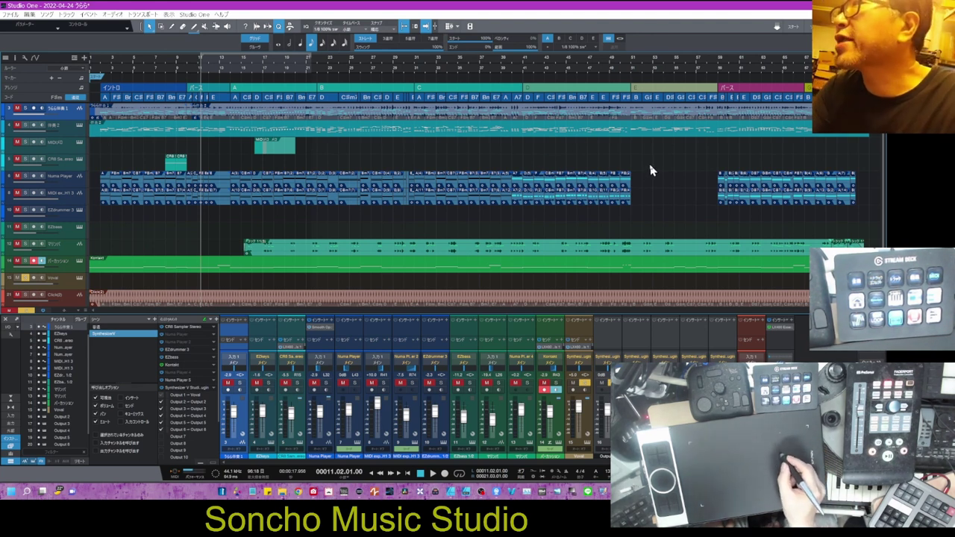
Select the Numa Player and MIDI export events spanning measures 40 to 51 and set the loop range to them.
drag(647, 155, 515, 218)
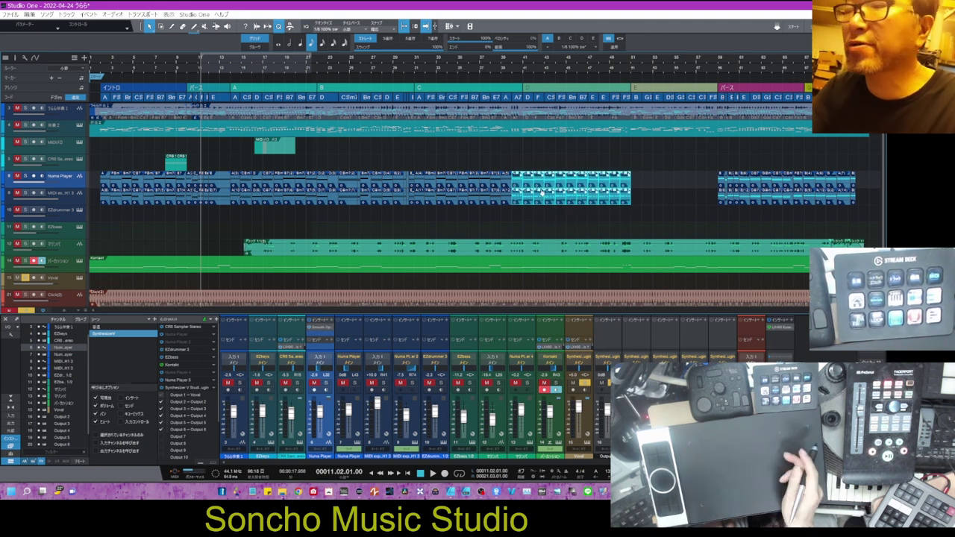
key(p)
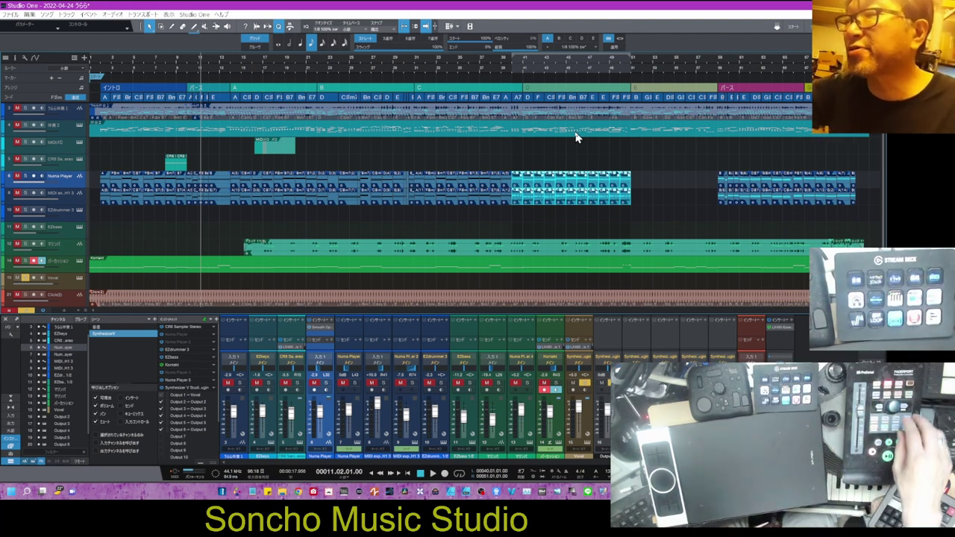
Step up and down through the tracks and select the "Voval" track.
key(Down)
key(Down)
key(Down)
key(Down)
key(Down)
key(Up)
key(Up)
key(Up)
key(Up)
key(Up)
key(Up)
key(Up)
key(Down)
key(Down)
key(Down)
key(Down)
key(Down)
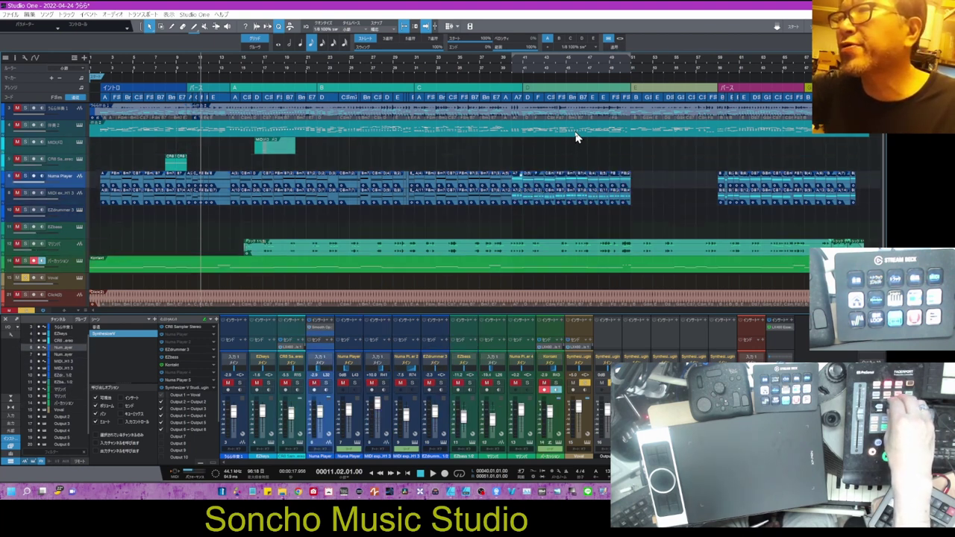
key(Down)
key(Down)
key(Down)
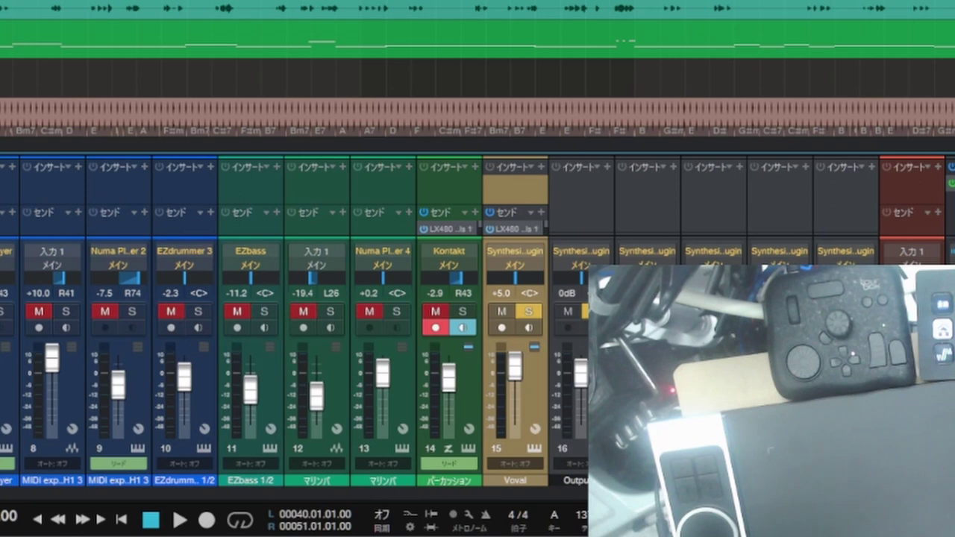
Move the song playhead forward to about measure 27 in the arrangement.
scroll(515, 366, down, 1)
scroll(515, 367, down, 5)
scroll(515, 370, down, 10)
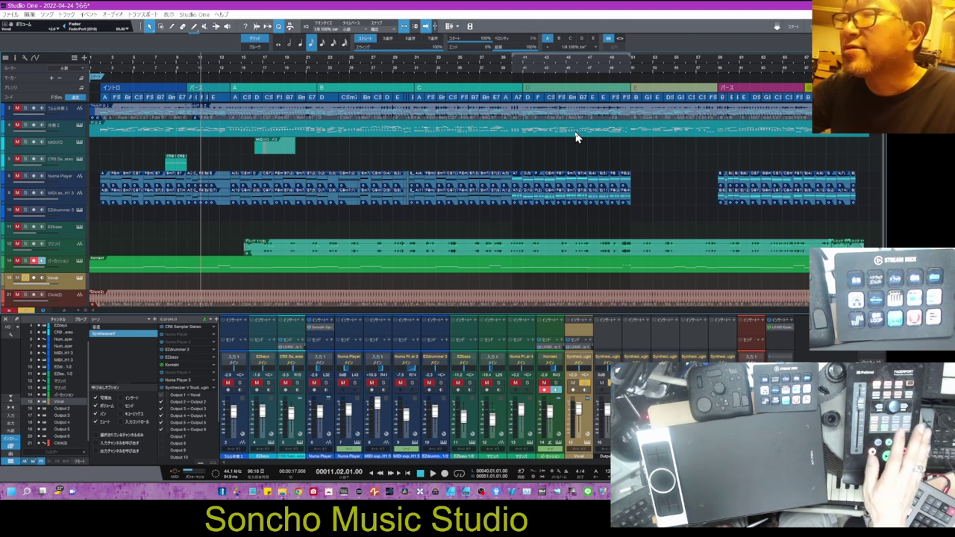
scroll(575, 137, down, 1)
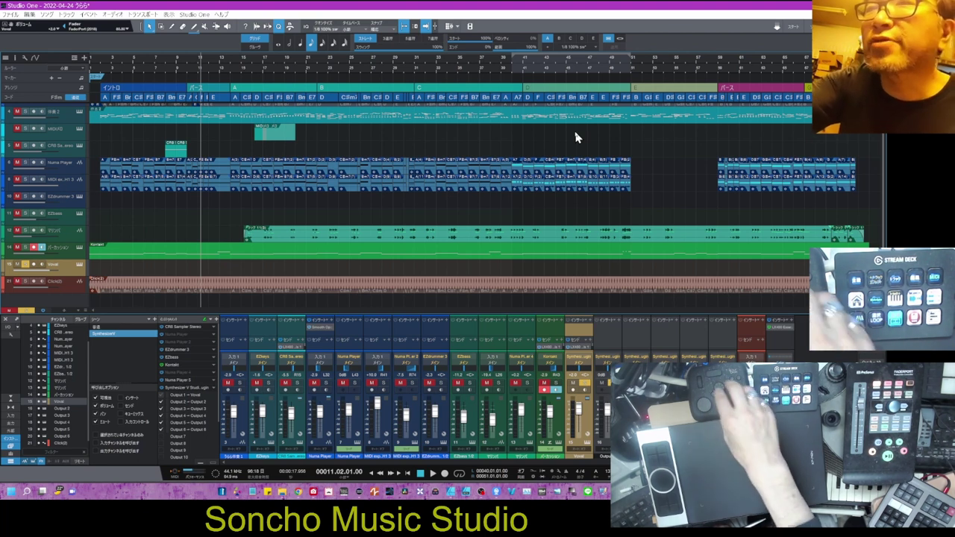
key(KP_Add)
key(KP_Add)
key(KP_Add)
key(KP_Add)
key(KP_Add)
key(KP_Add)
key(KP_Add)
key(KP_Add)
key(KP_Add)
key(KP_Add)
key(KP_Add)
key(KP_Add)
key(KP_Add)
key(KP_Add)
key(KP_Add)
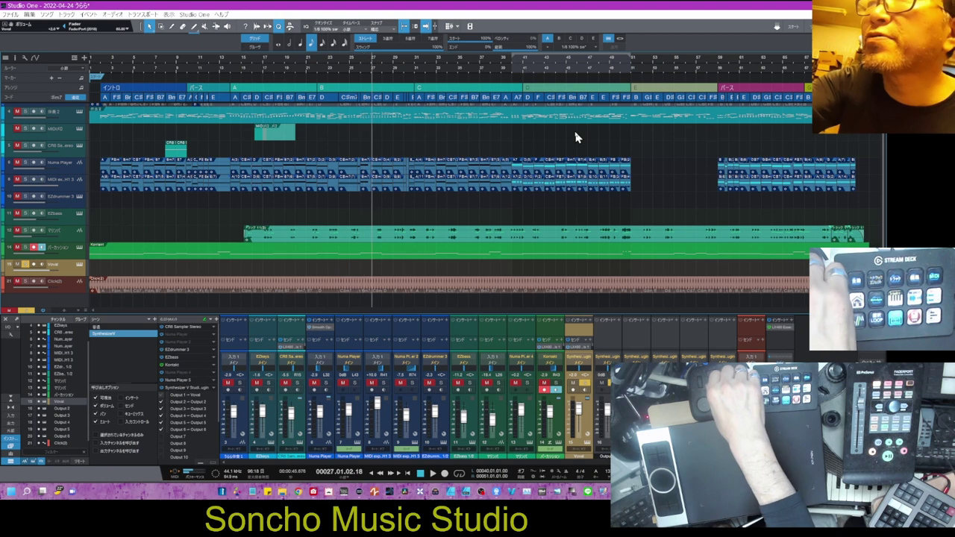
key(KP_Add)
Zoom the arrangement timeline in and out horizontally around the playhead in measure 27.
key(e)
key(e)
key(e)
key(w)
key(w)
key(e)
key(e)
key(e)
key(w)
key(w)
key(w)
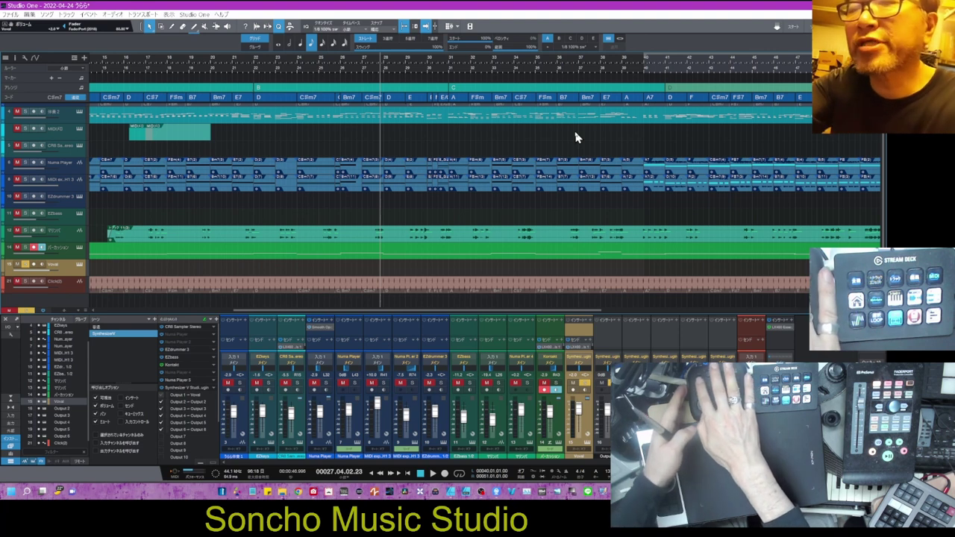
Shrink and enlarge the track heights of the arrangement repeatedly with vertical zoom.
key(shift+e)
key(shift+e)
key(shift+e)
key(shift+w)
key(shift+w)
key(shift+w)
key(shift+w)
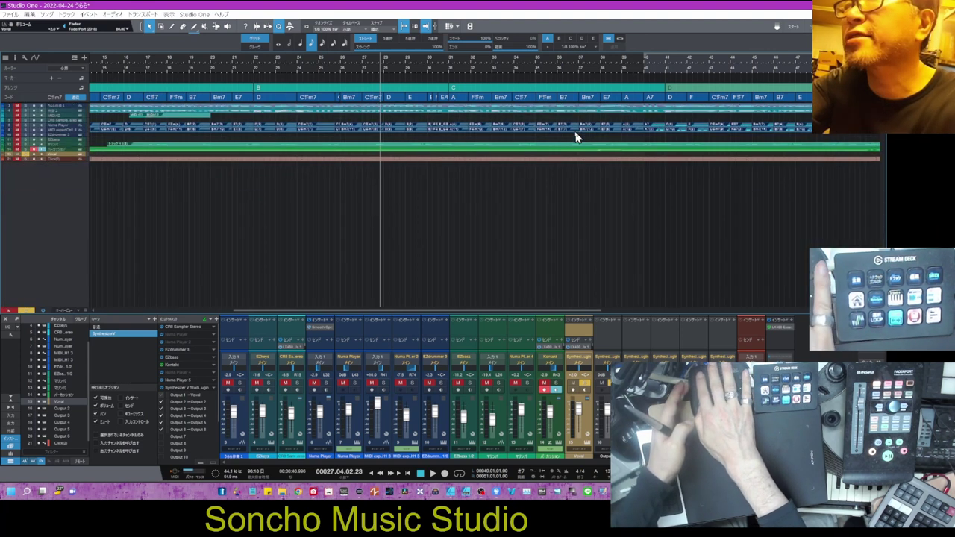
key(shift+e)
key(shift+e)
key(shift+e)
key(shift+e)
key(shift+w)
key(shift+w)
key(shift+w)
key(shift+e)
key(shift+e)
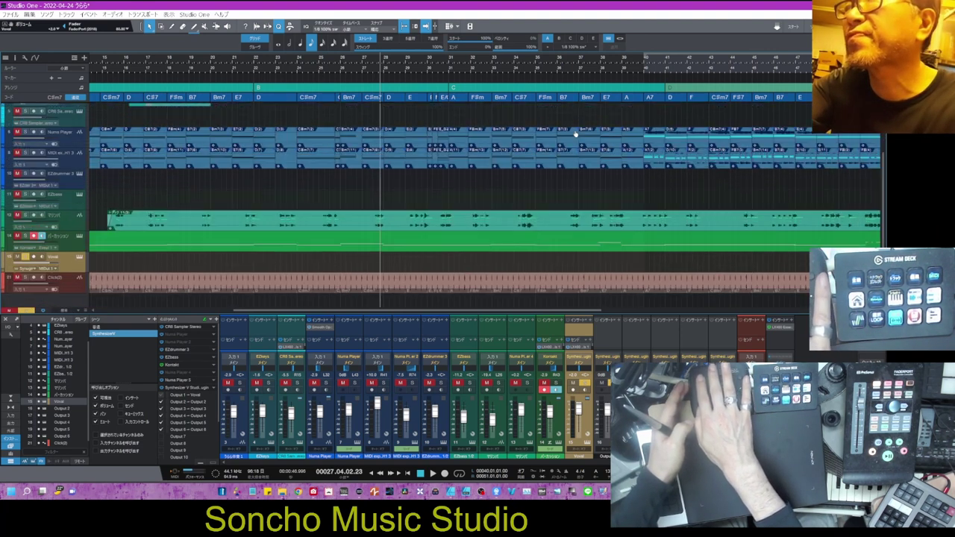